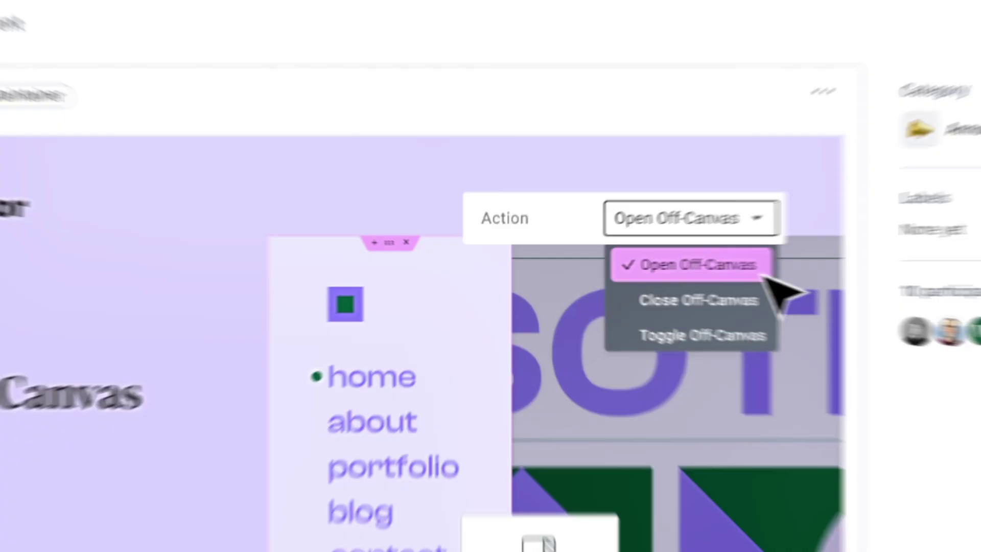
- Scroll the Elementor v3.22 Beta release notes down to More Improvements and zoom the browser to 125%
scroll(396, 306, "down", 15)
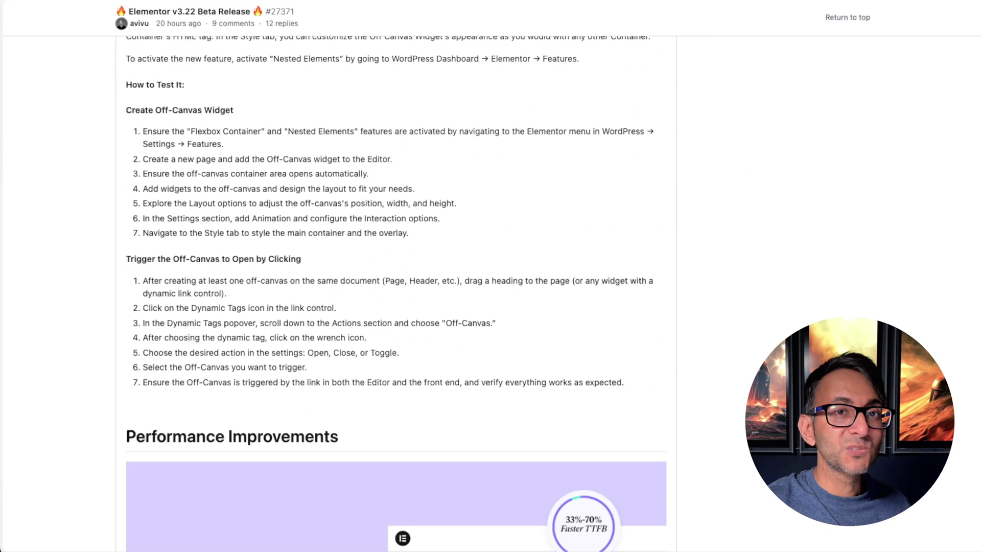
scroll(396, 291, "down", 8)
scroll(396, 291, "down", 4)
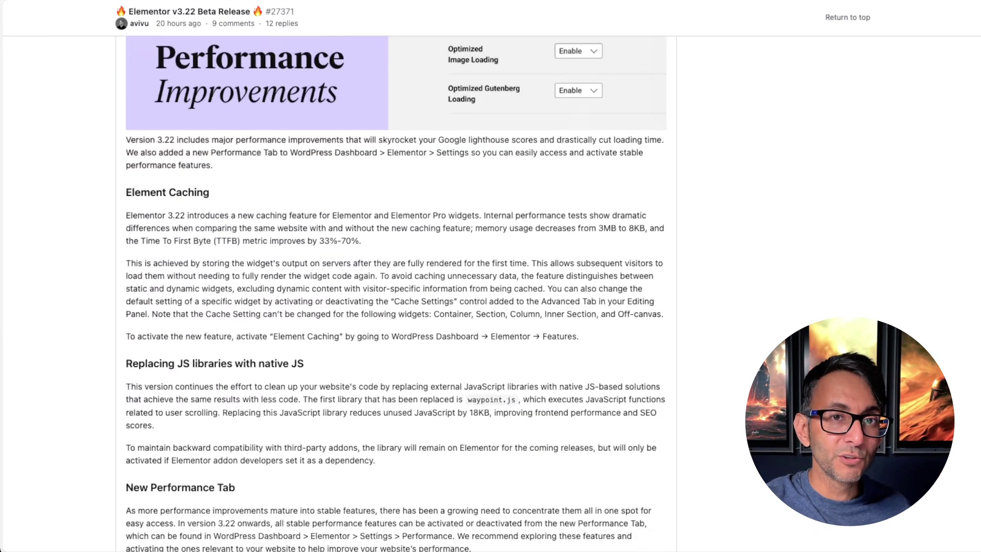
scroll(396, 291, "down", 10)
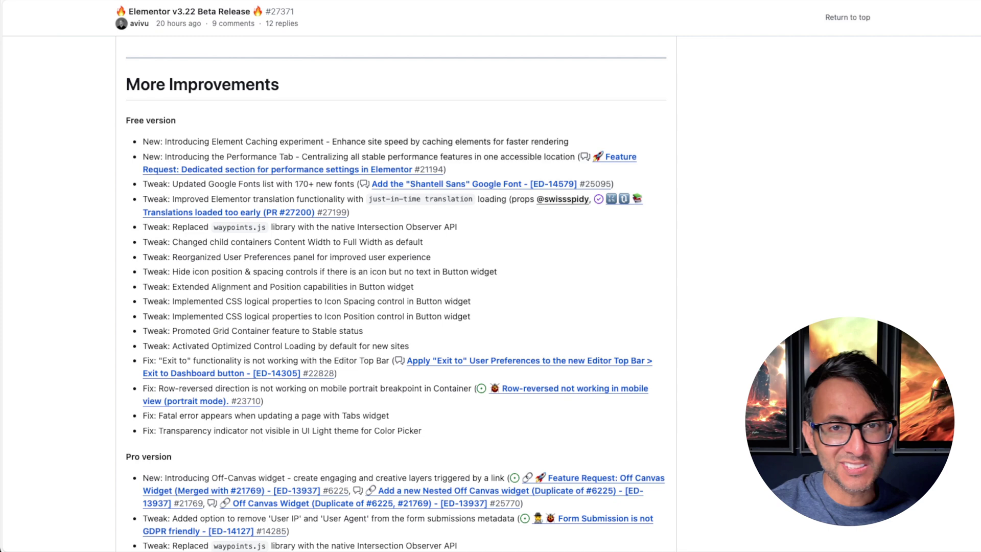
key("super+equal")
key("super+equal")
key("super+equal")
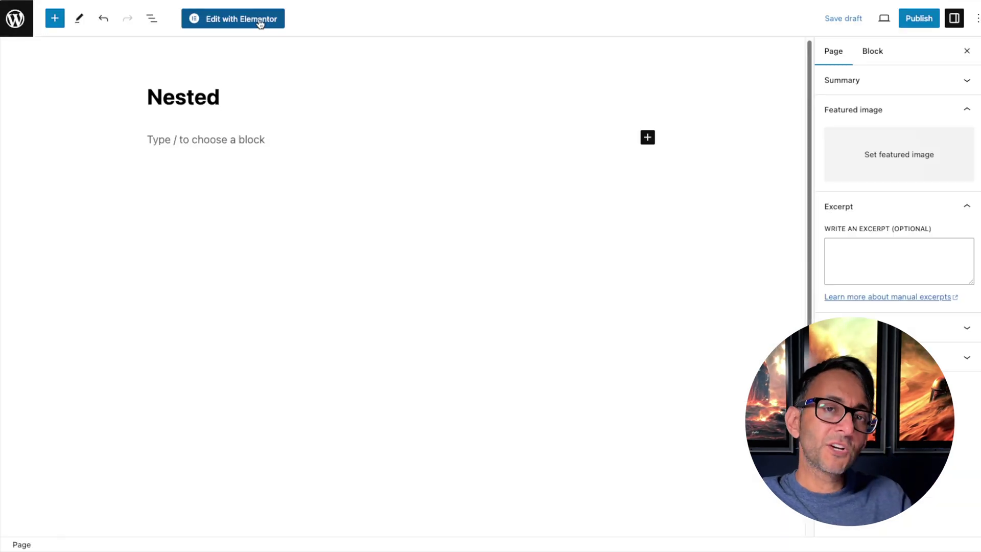
- Open the Nested page in Elementor, search widgets for 'off', and drop an Off-Canvas widget onto the page
left_click(260, 21)
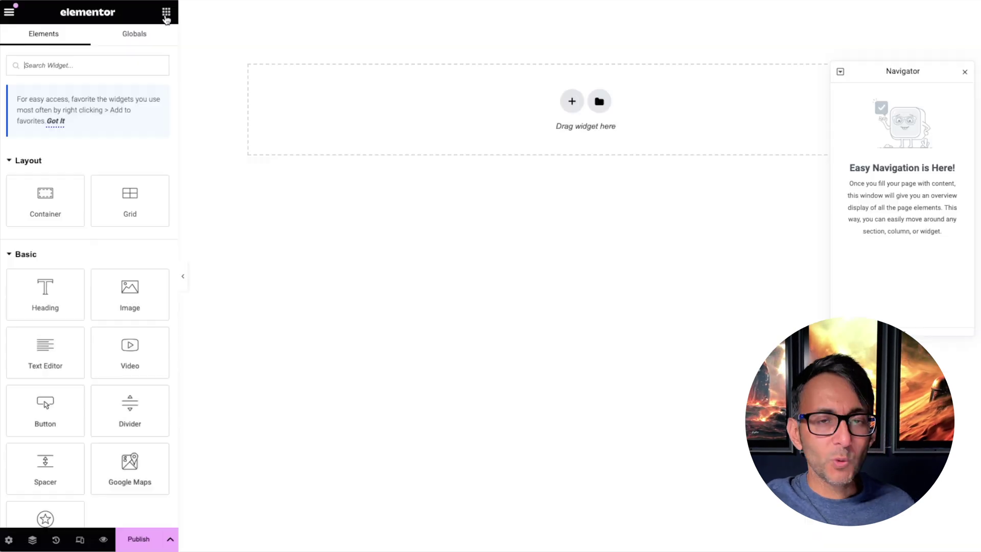
type("off")
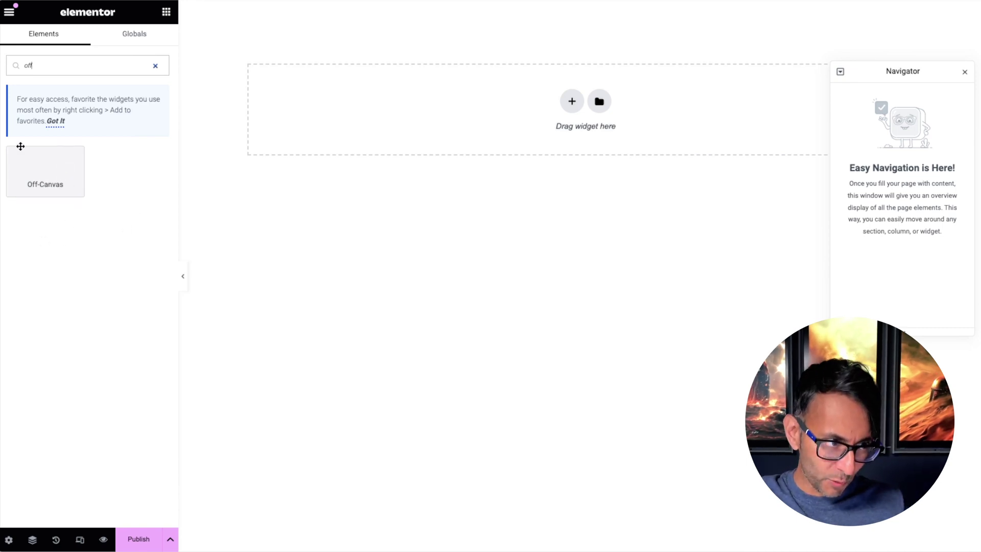
left_click_drag(41, 170, 436, 97)
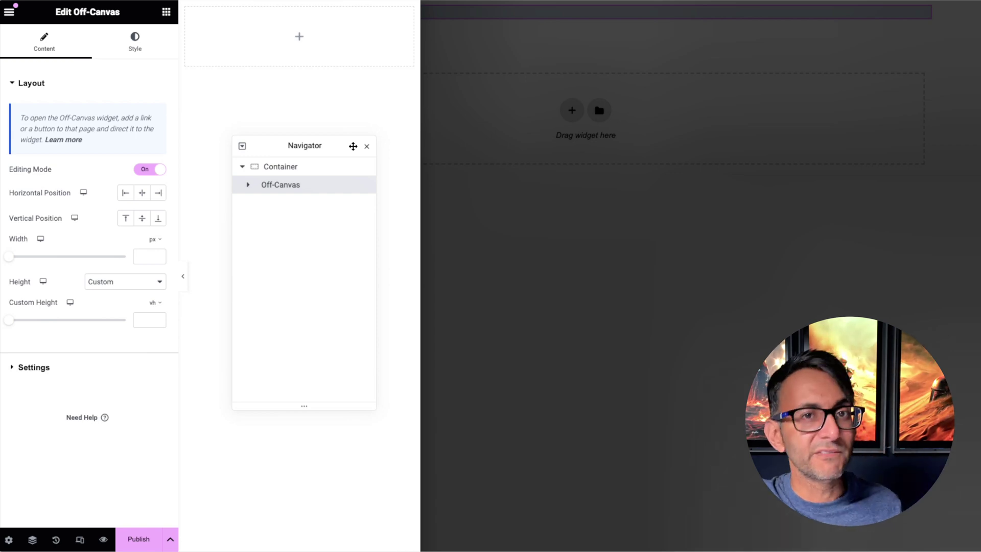
- In the Navigator, expand Off-Canvas down to its inner container and select it
left_click_drag(353, 146, 577, 179)
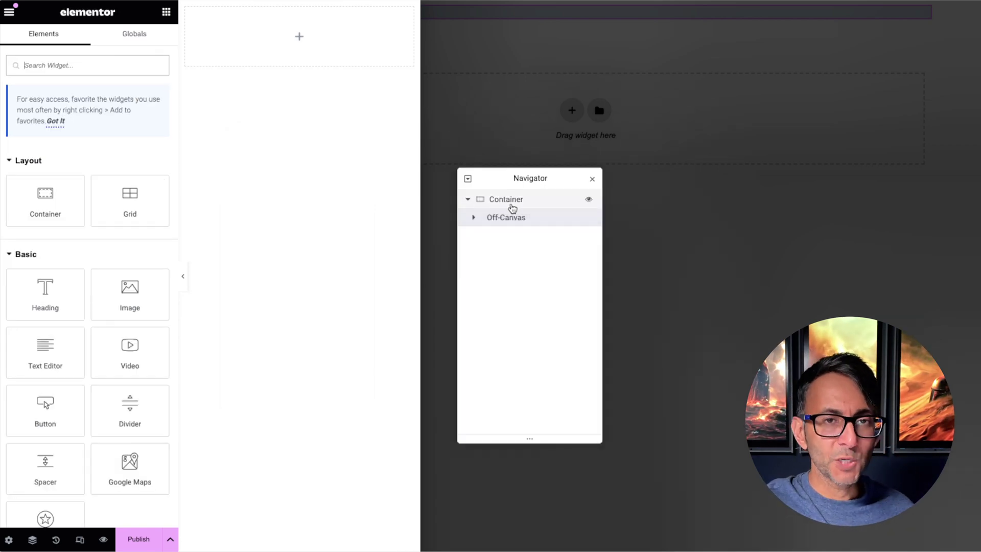
left_click(475, 218)
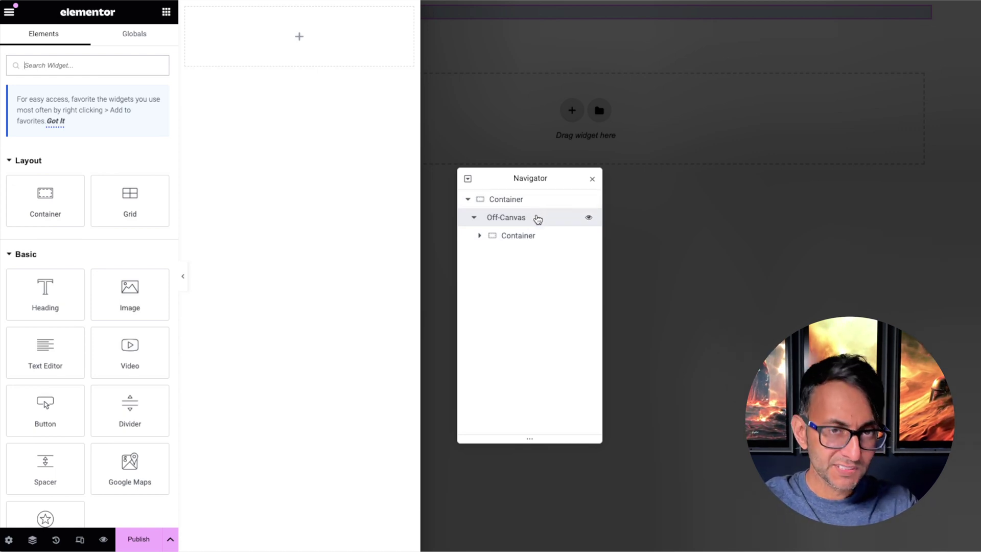
left_click(479, 236)
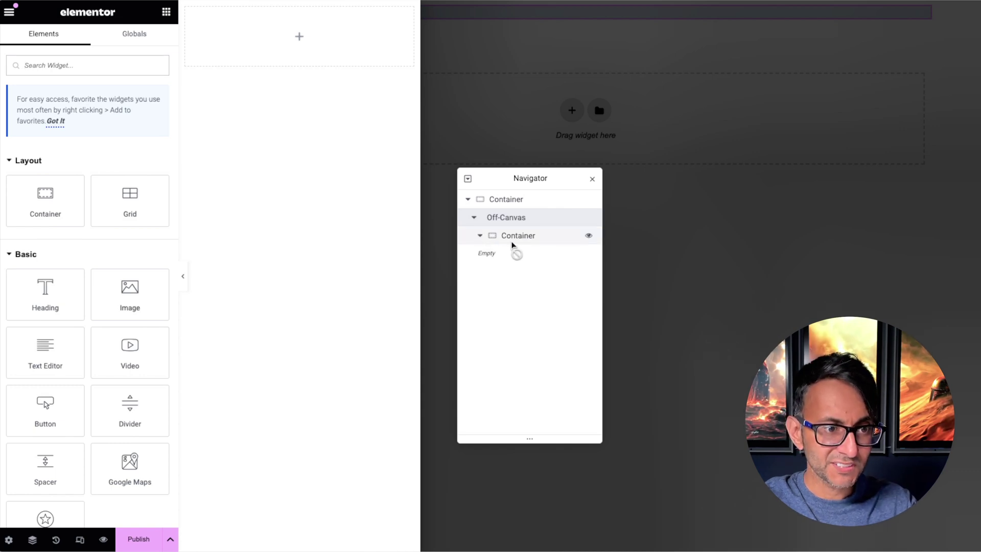
left_click(544, 239)
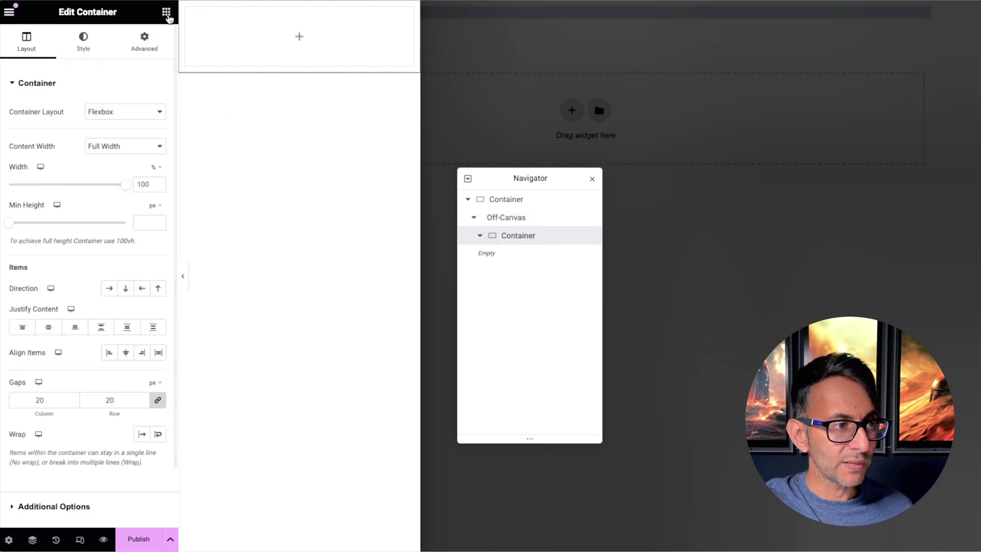
- Add a Heading and a Text Editor widget inside the inner container
left_click(166, 12)
left_click(49, 287)
left_click(167, 12)
left_click(48, 347)
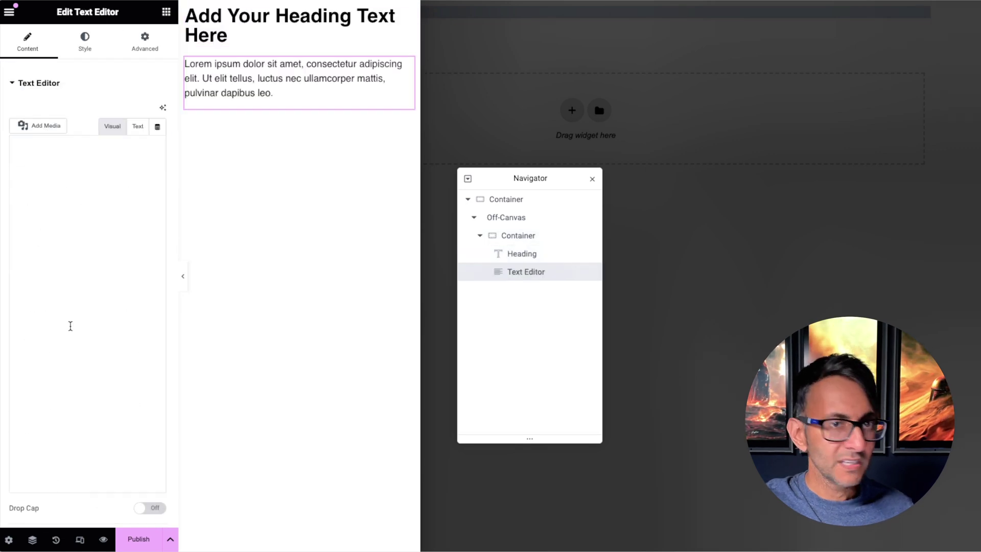
- Add a WordPress Menu widget below the text and set its Layout to Vertical
left_click(166, 13)
scroll(120, 394, "down", 1)
type("menu")
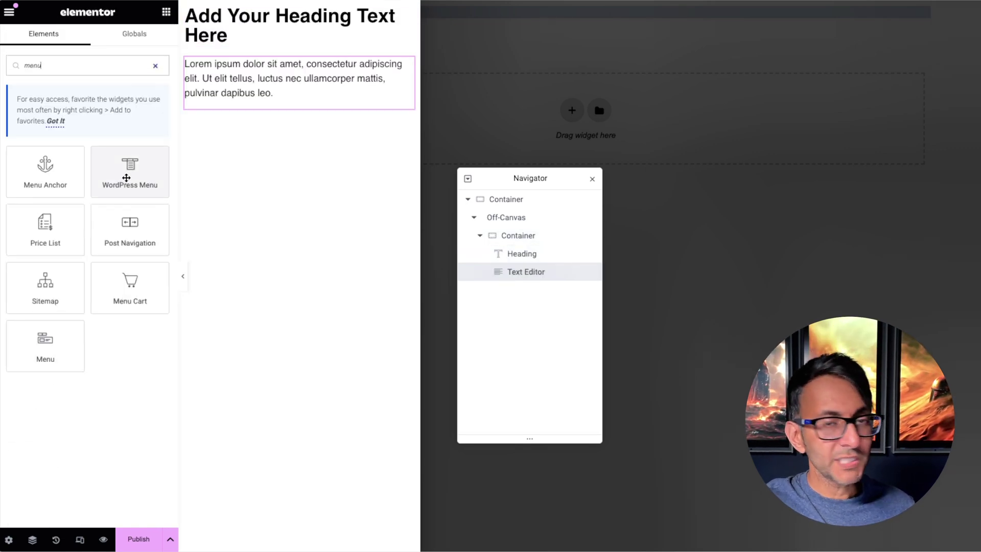
left_click(124, 175)
left_click(138, 162)
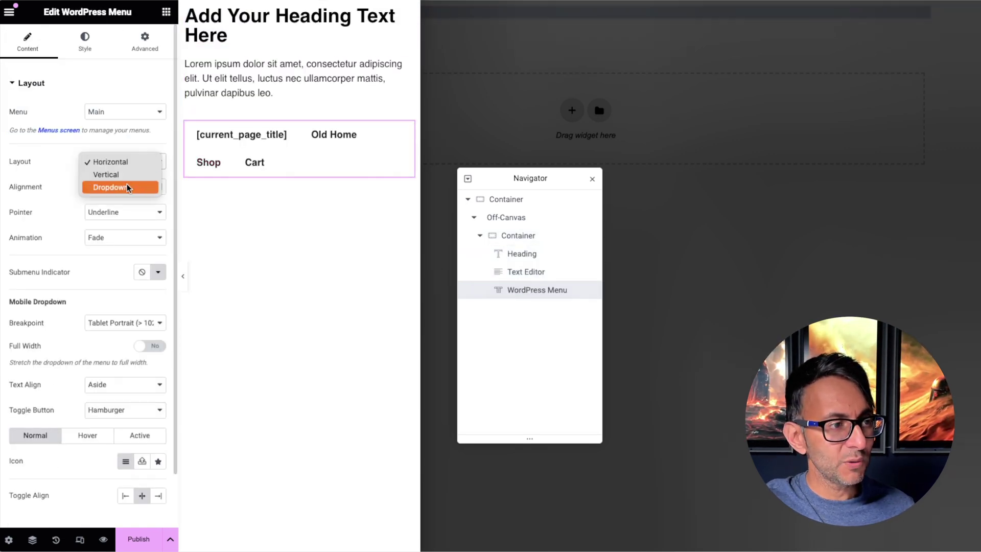
left_click(134, 174)
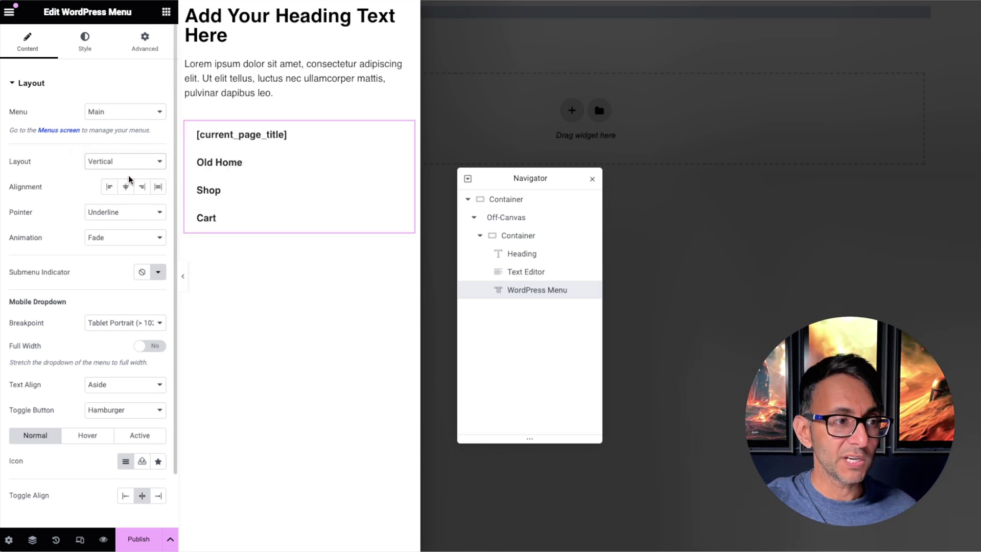
- Select the Off-Canvas widget and try its editing preview toggle and horizontal and vertical positions
left_click(534, 221)
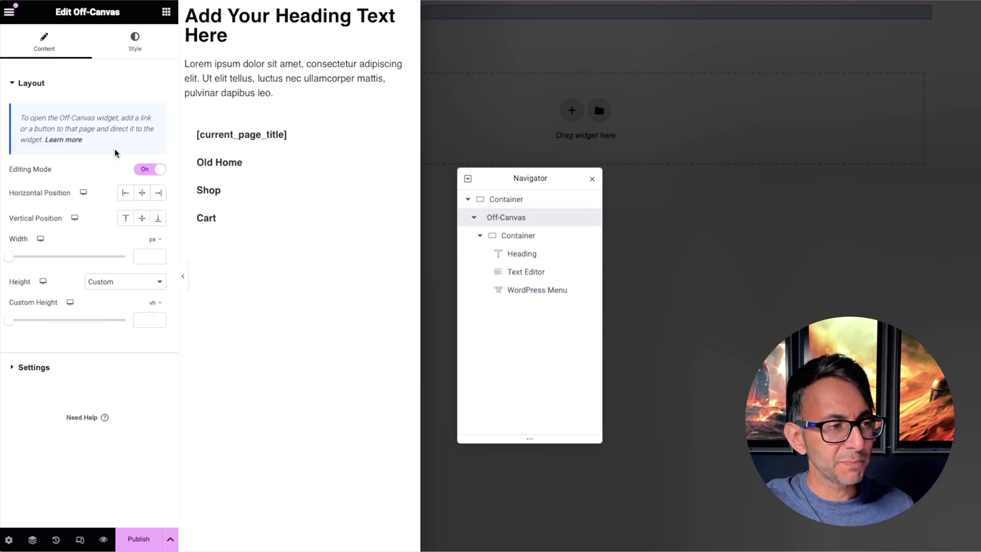
left_click(152, 170)
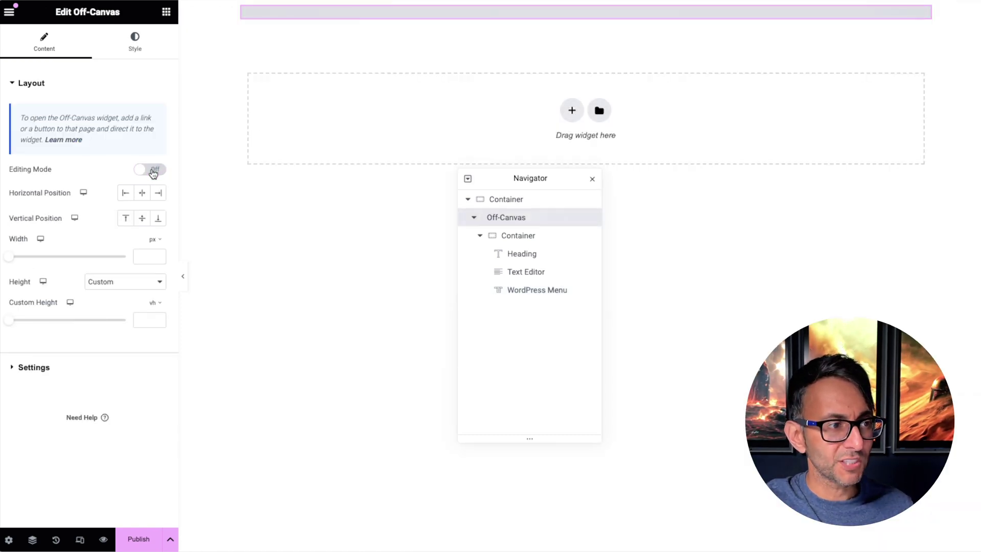
left_click(152, 170)
left_click(142, 192)
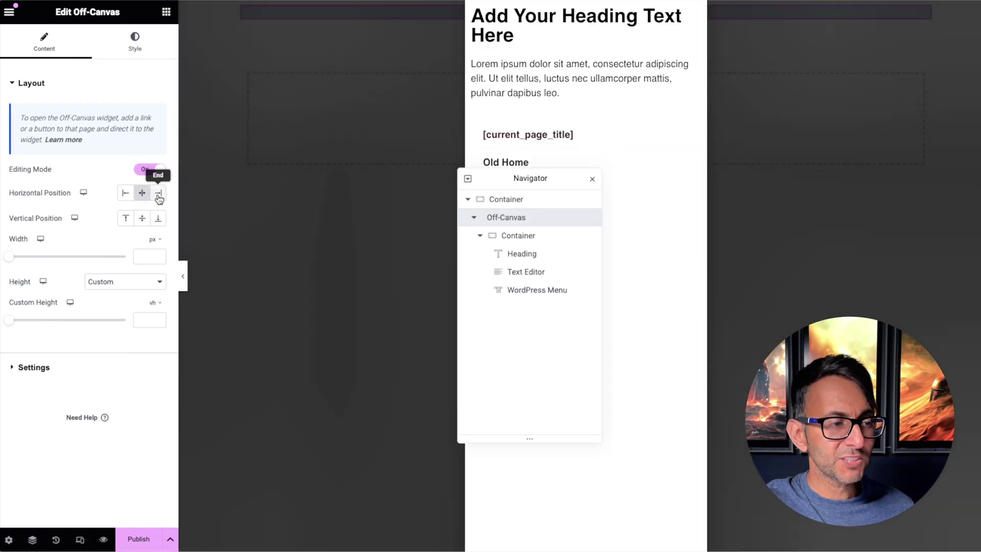
left_click(159, 198)
left_click(125, 196)
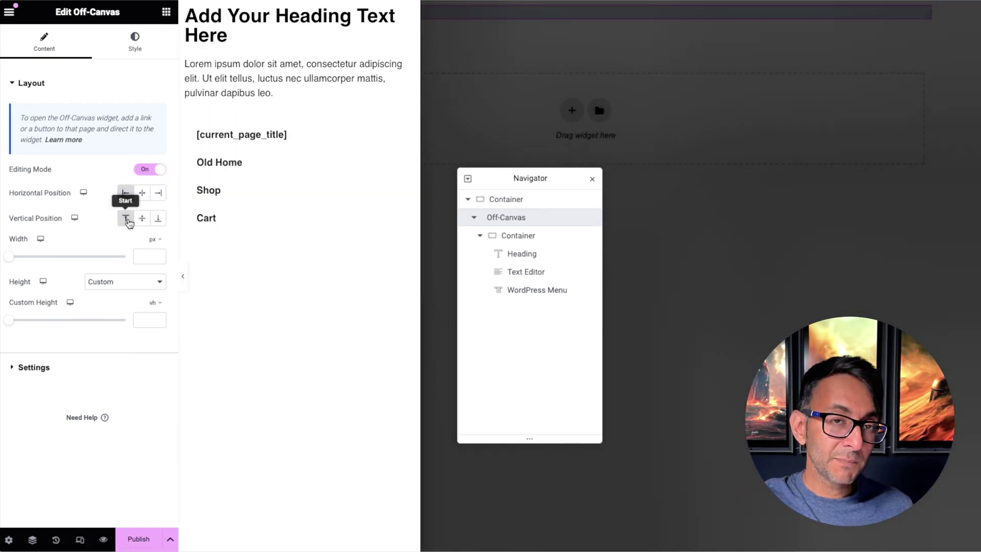
left_click(142, 218)
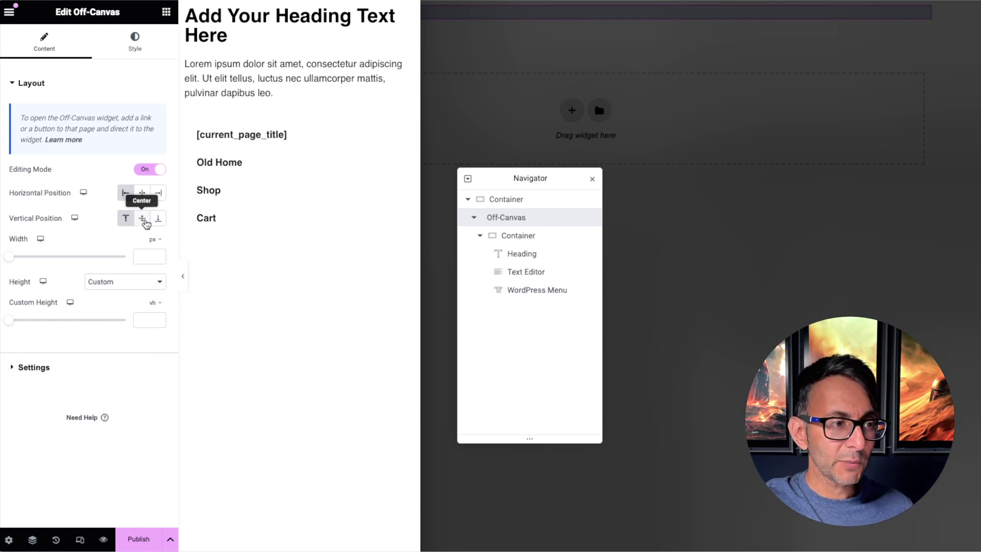
left_click(127, 219)
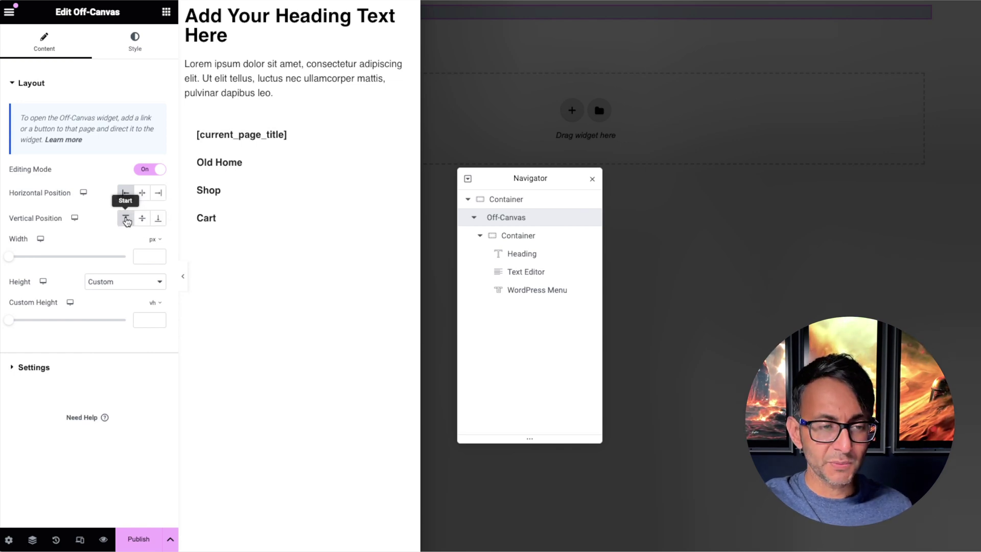
- Give the panel a custom height of about 36 vh, centred vertically and aligned to the right
left_click(156, 325)
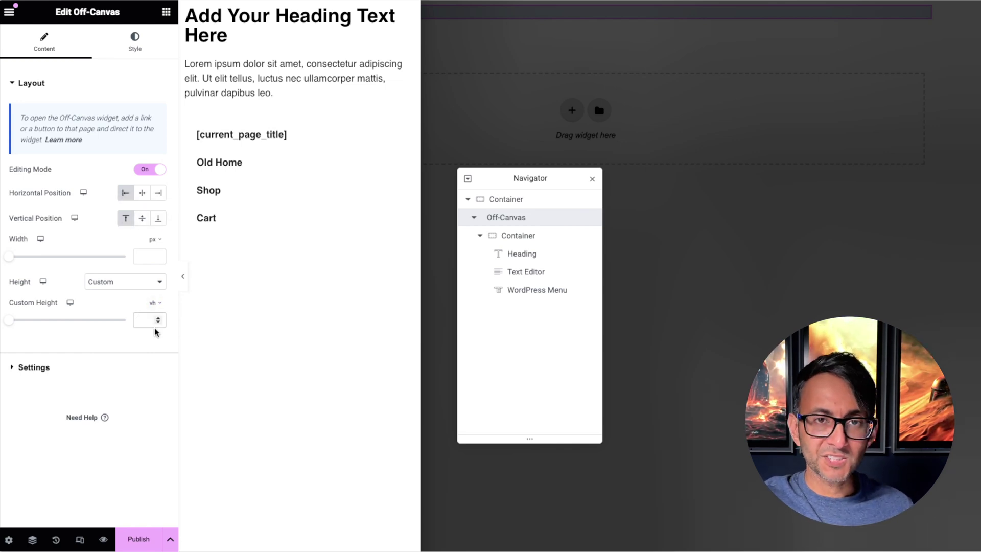
left_click_drag(7, 322, 51, 322)
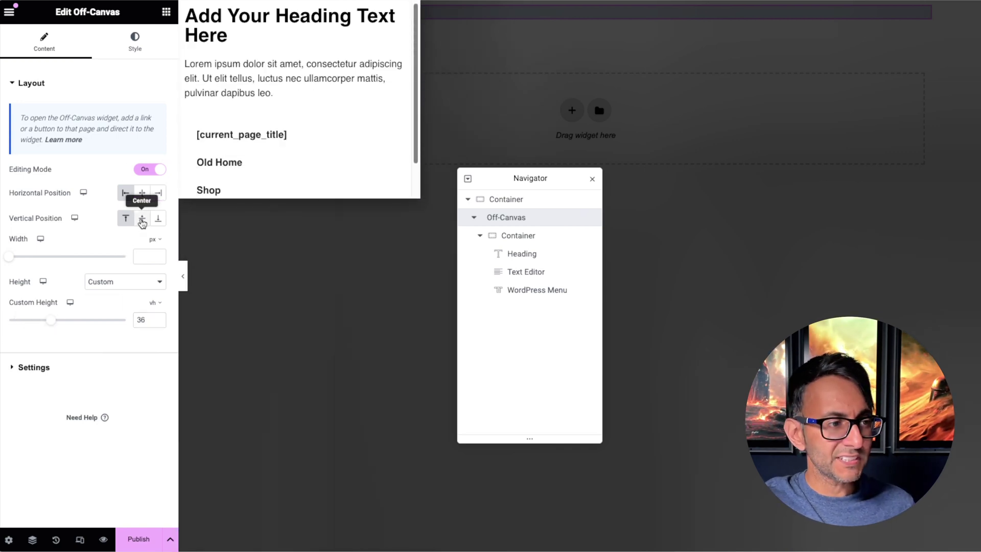
left_click(142, 219)
left_click(158, 219)
left_click(142, 219)
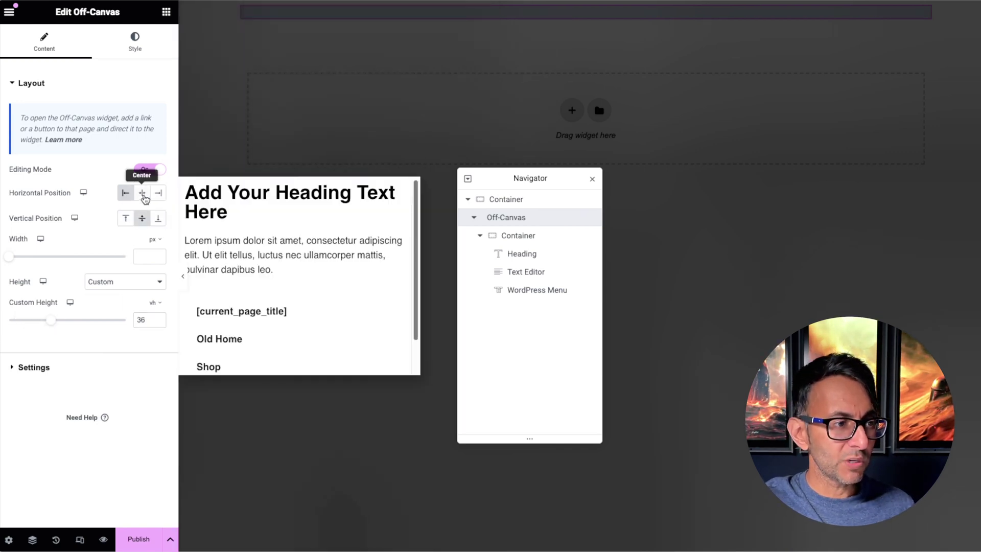
left_click(161, 194)
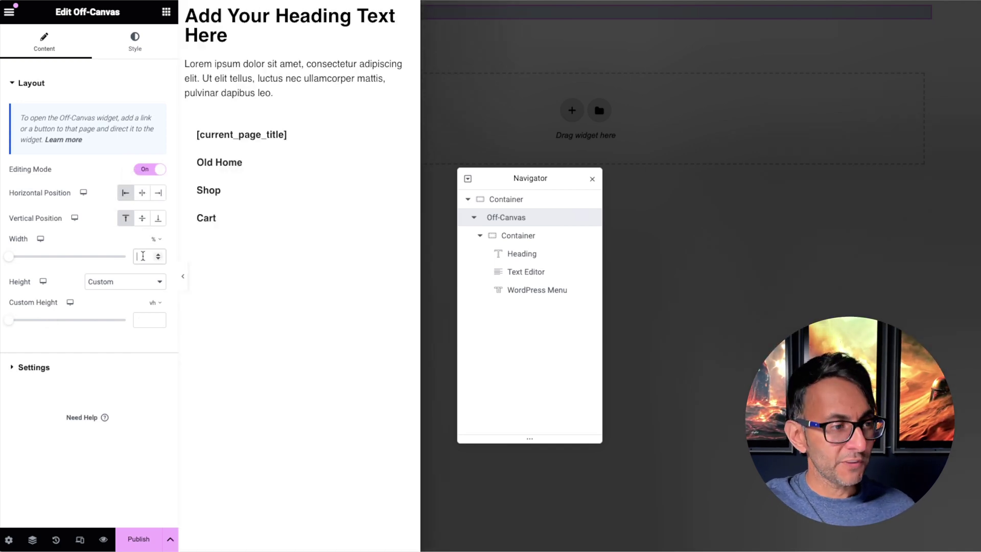
- Set the panel Width to 50, replacing an initial value of 100
type("100")
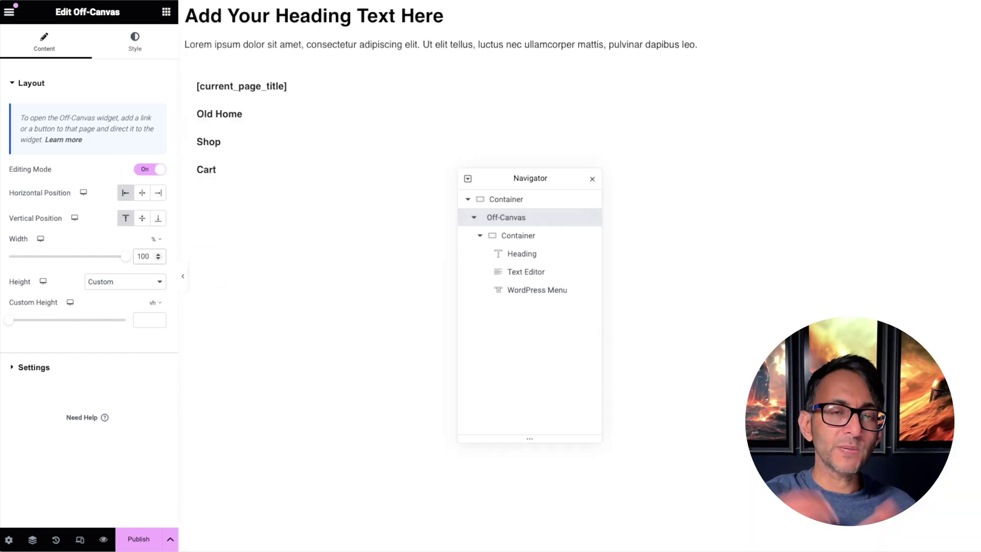
left_click_drag(150, 256, 133, 253)
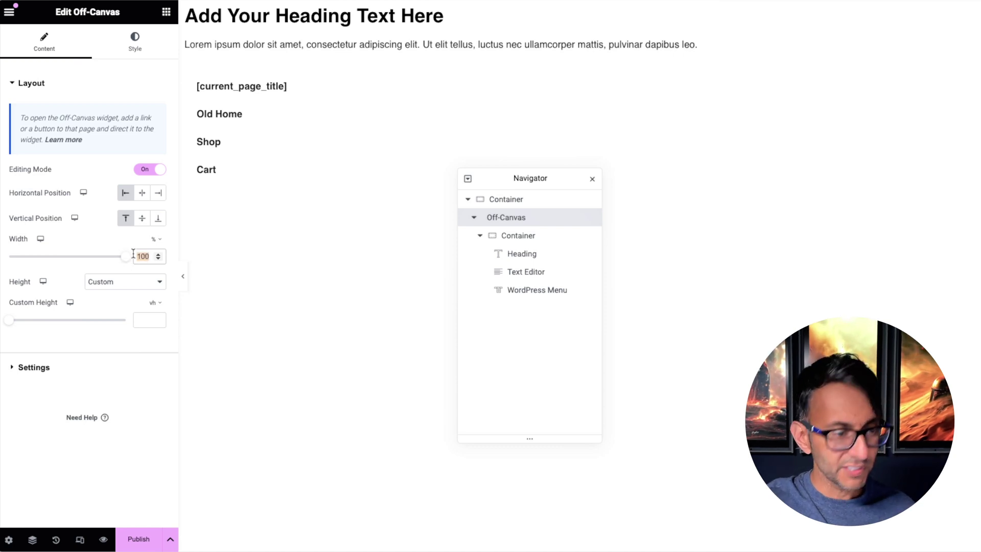
type("50")
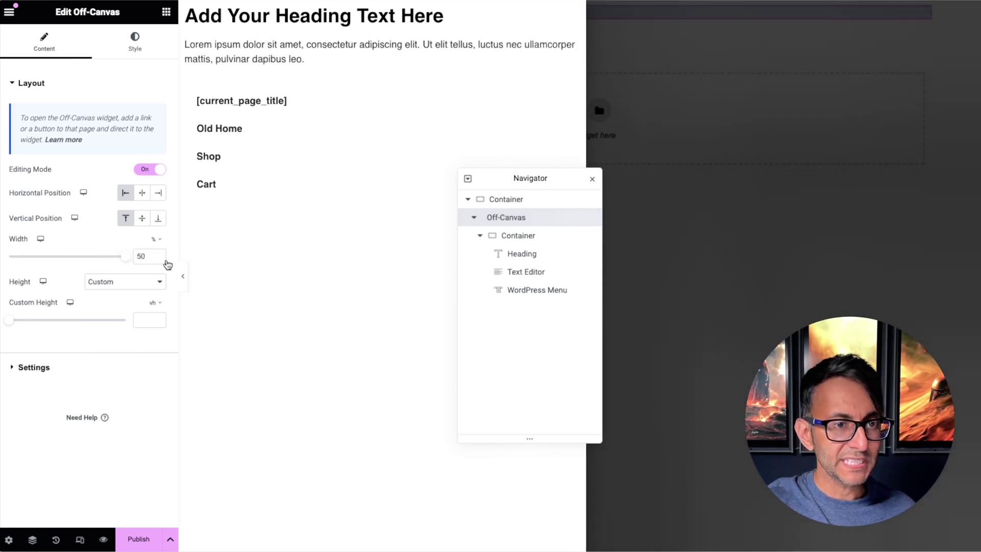
- Set Entrance to Slide In Left, Exit to Slide Out Left, duration 0.5, and enable Prevent Closing on Overlay
left_click(78, 365)
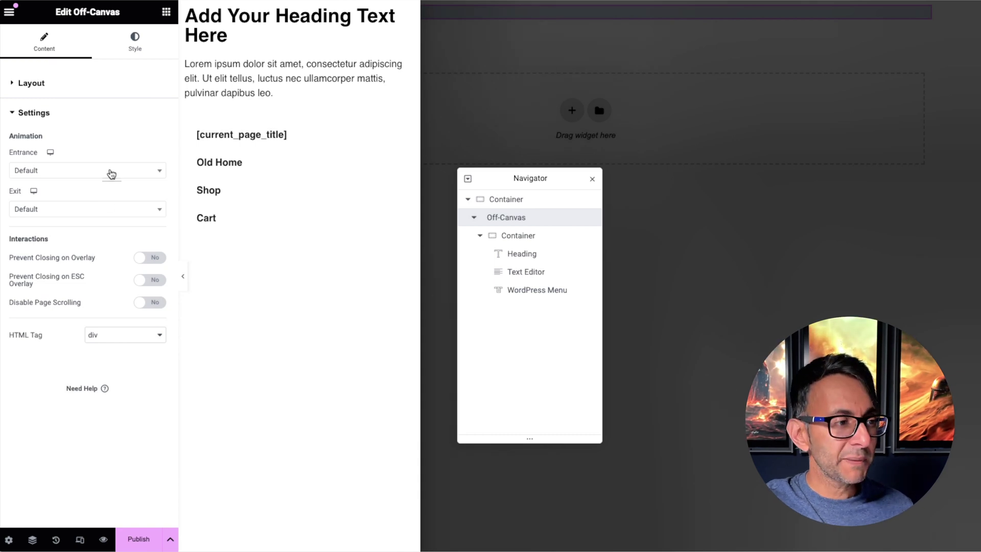
left_click(157, 173)
scroll(74, 226, "down", 5)
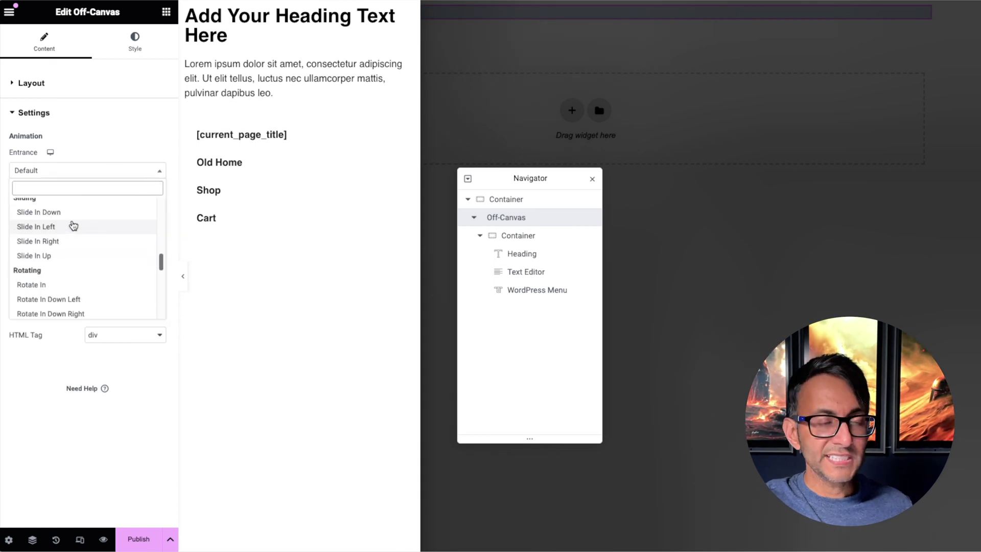
left_click(74, 226)
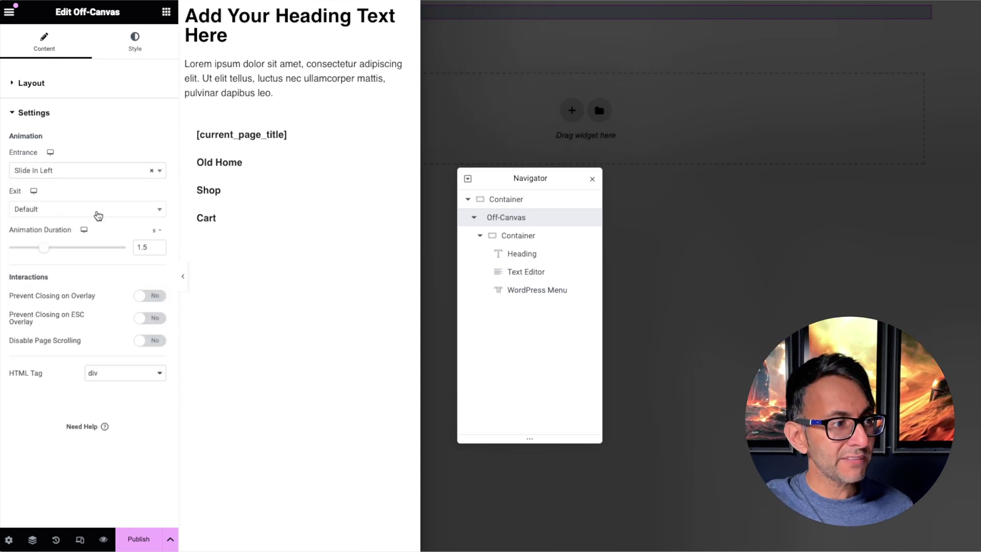
left_click(97, 211)
left_click_drag(159, 263, 160, 317)
left_click(153, 272)
double_click(143, 248)
type("0.5")
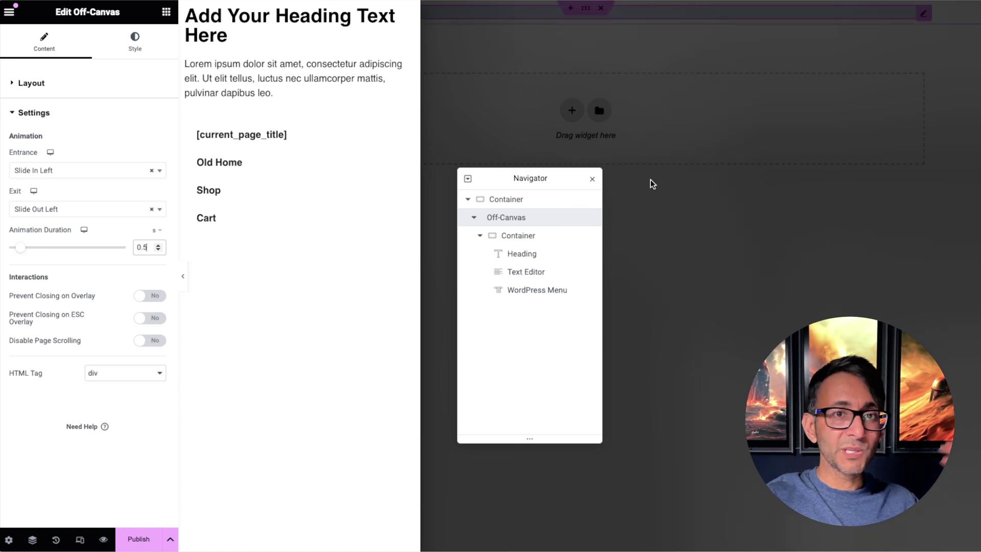
left_click(149, 300)
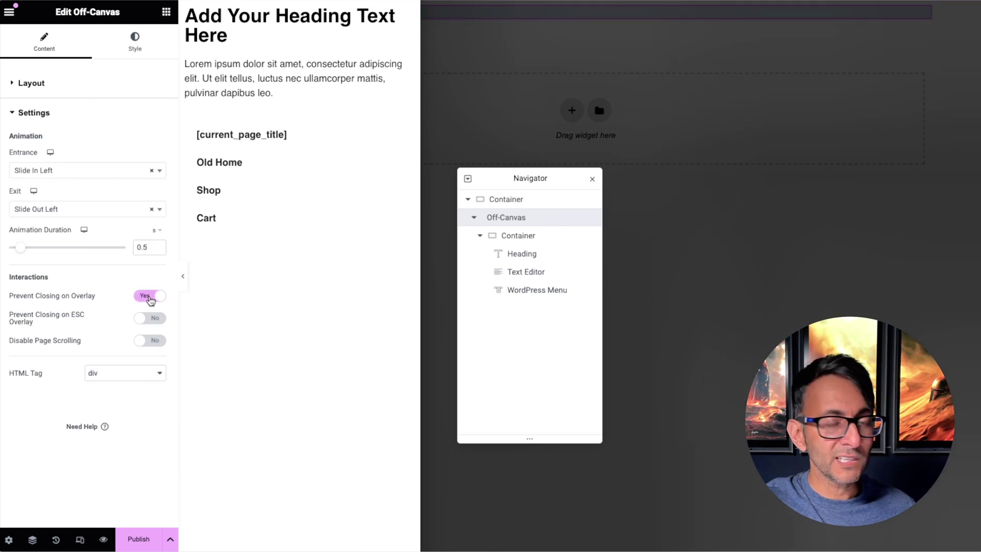
- On the Style tab, give the panel a Classic background using the global color Apple BG
left_click(135, 41)
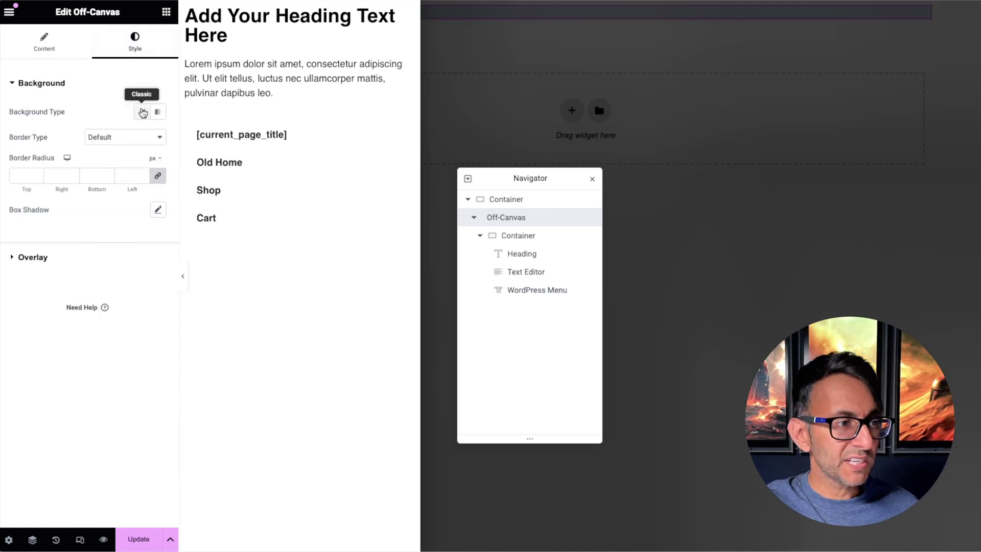
left_click(141, 112)
left_click(142, 137)
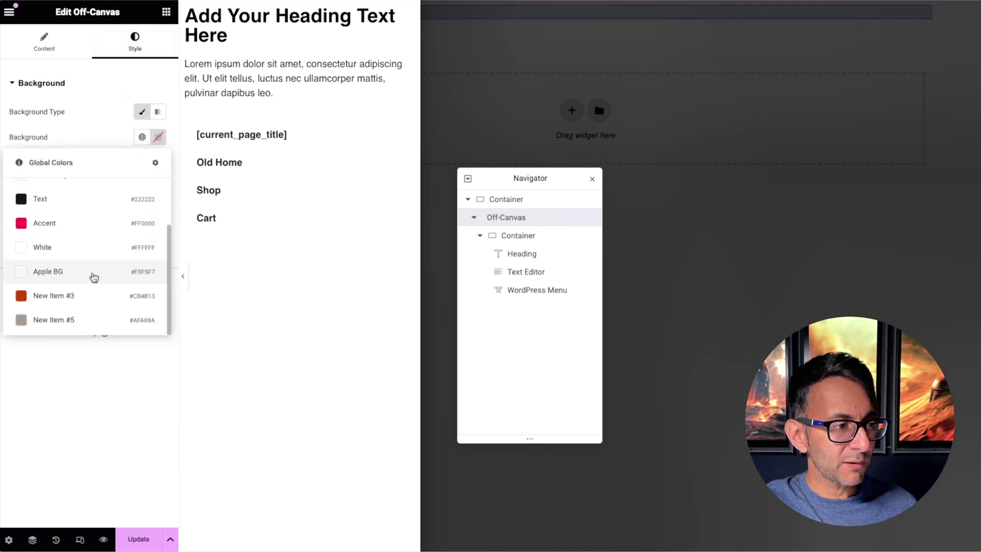
left_click(94, 276)
- Set the overlay color to near-opaque black #000000E8 and save the page
left_click(91, 280)
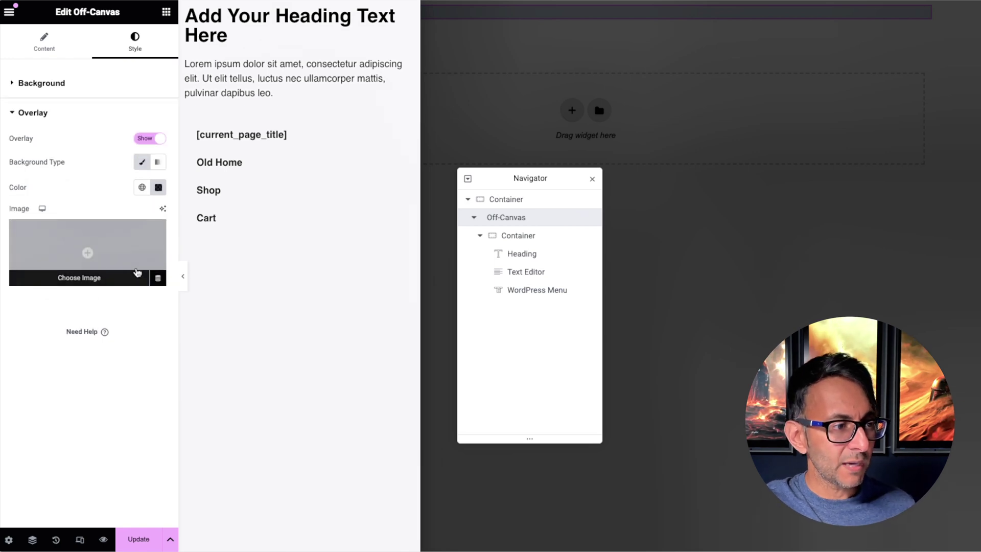
left_click(153, 188)
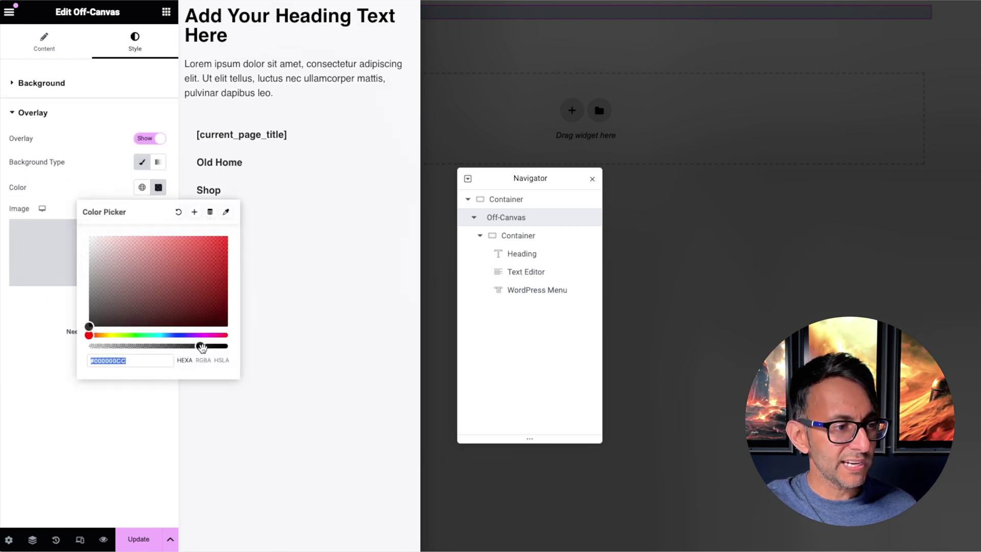
left_click_drag(201, 346, 214, 347)
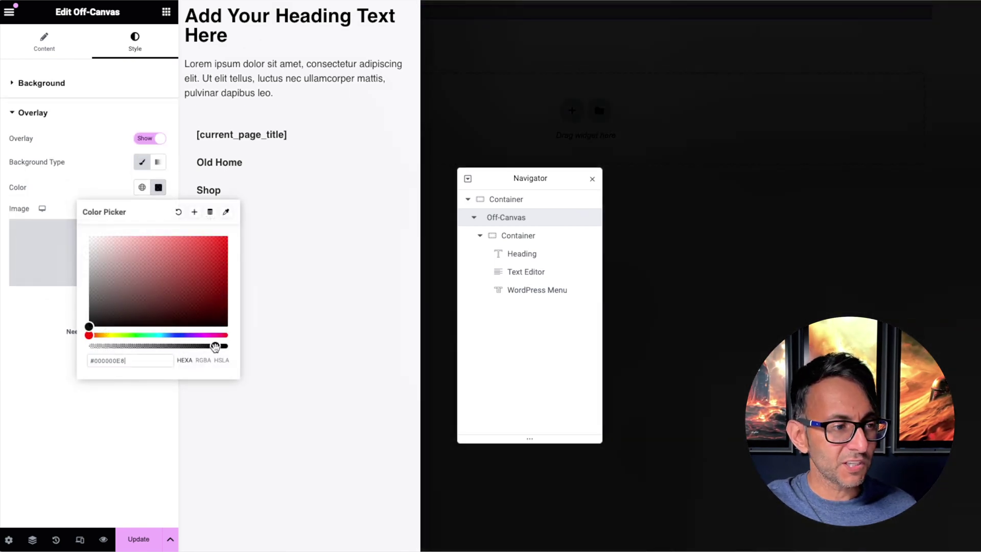
left_click_drag(209, 259, 72, 333)
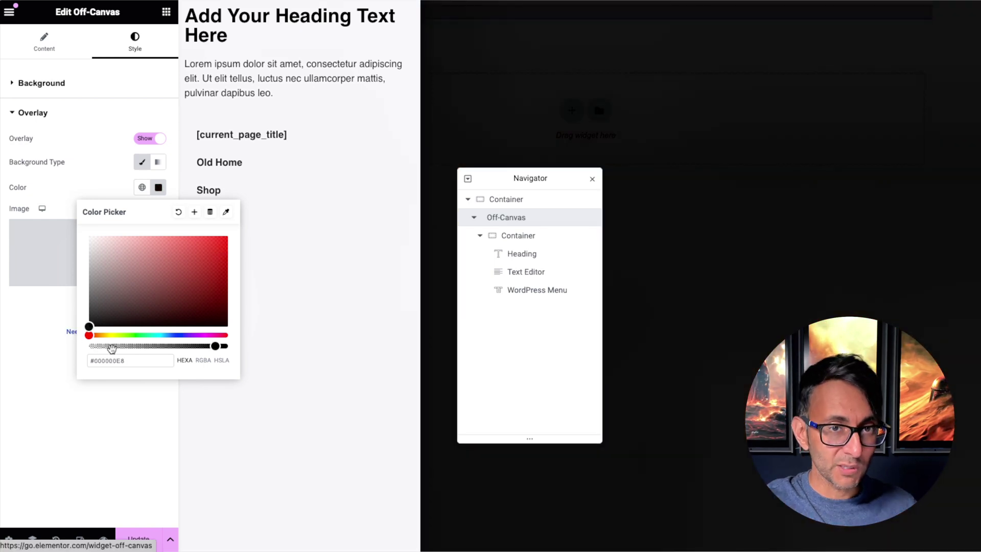
left_click(138, 539)
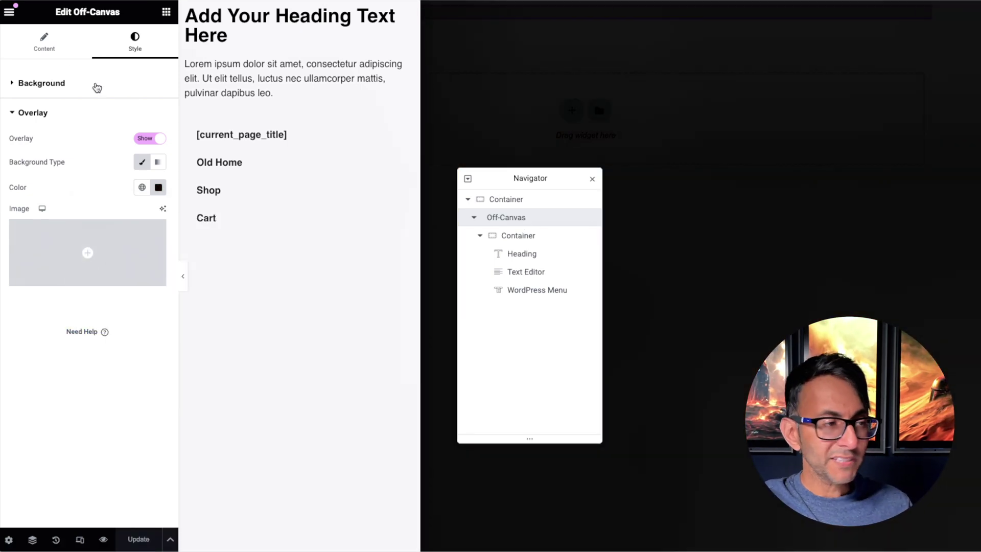
- Leave off-canvas editing mode and set the heading's Link to the Off-Canvas dynamic tag
left_click(44, 43)
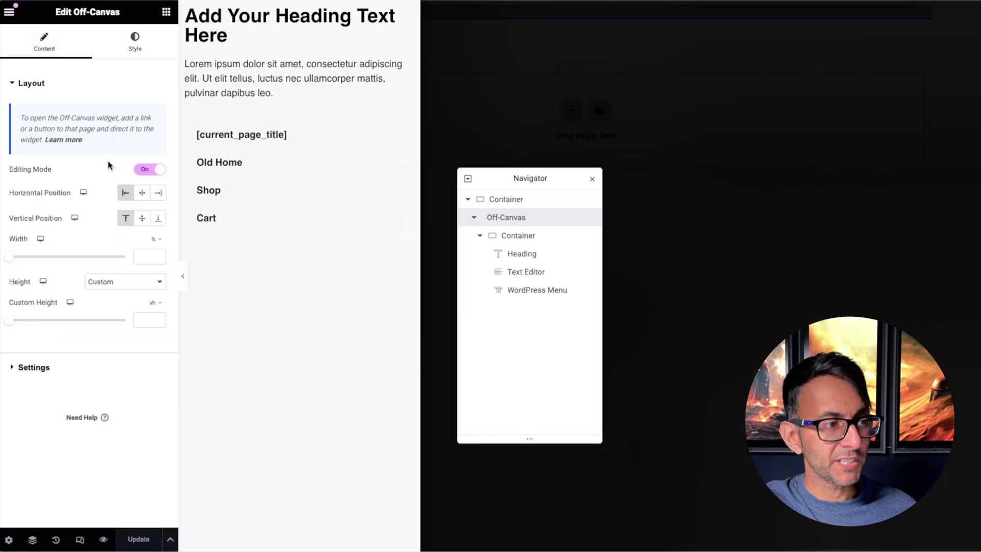
left_click(148, 173)
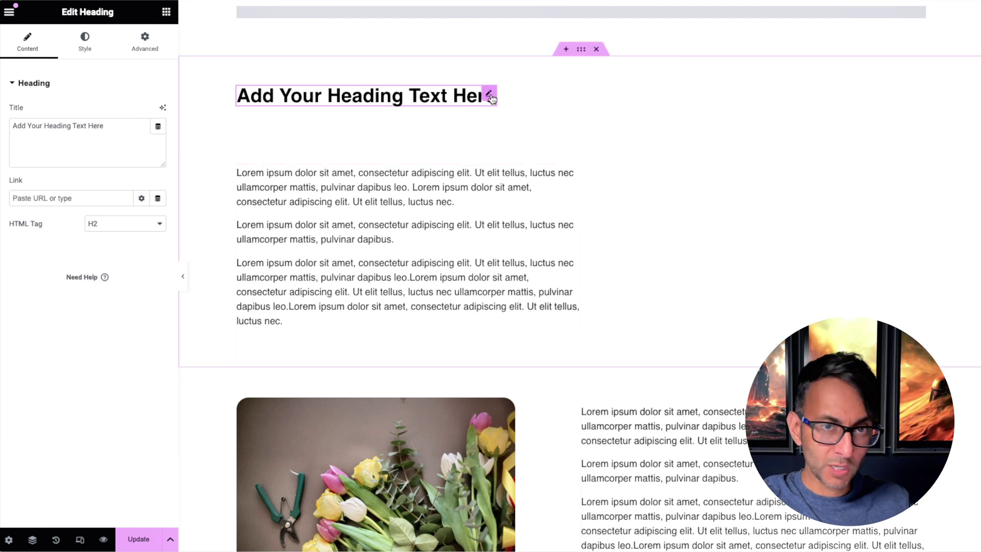
left_click(158, 199)
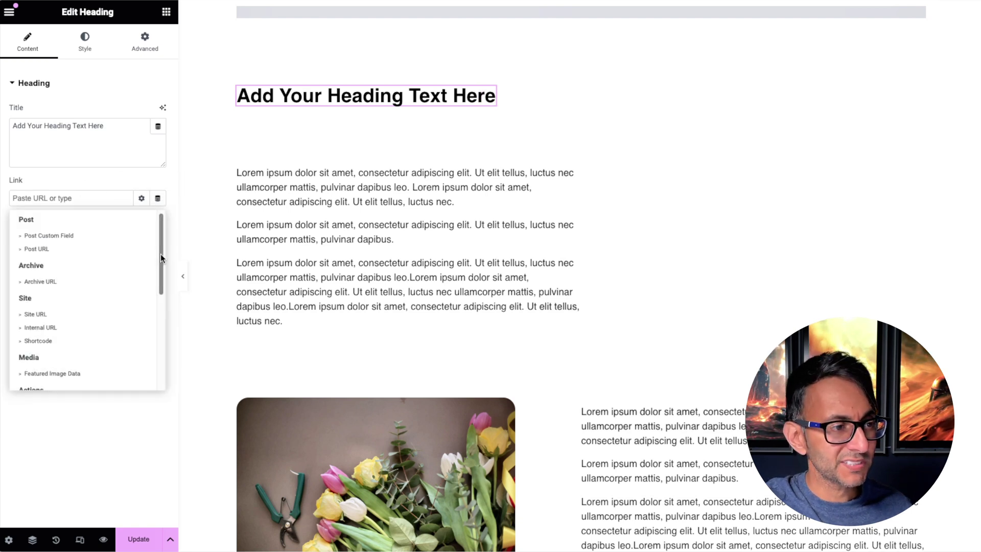
left_click_drag(161, 244, 167, 311)
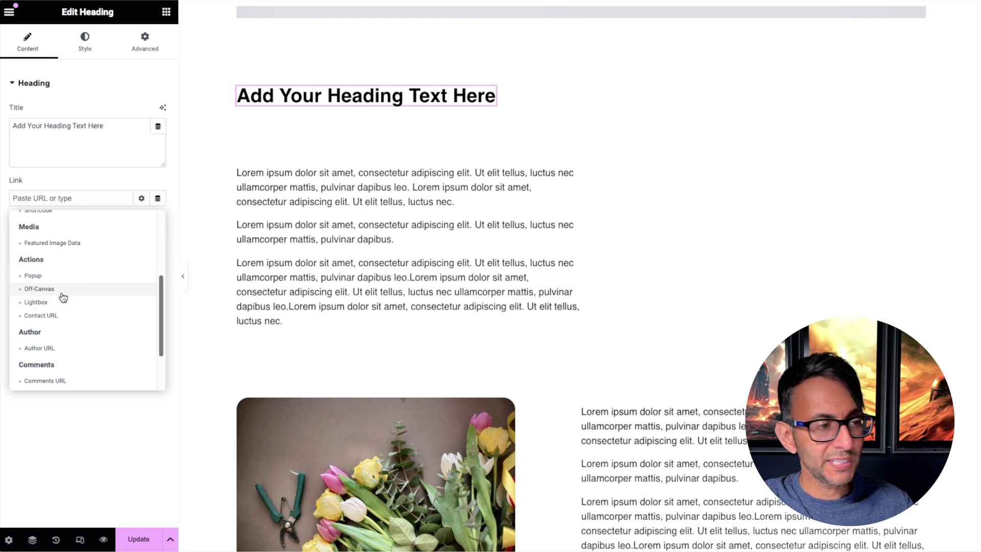
left_click(39, 288)
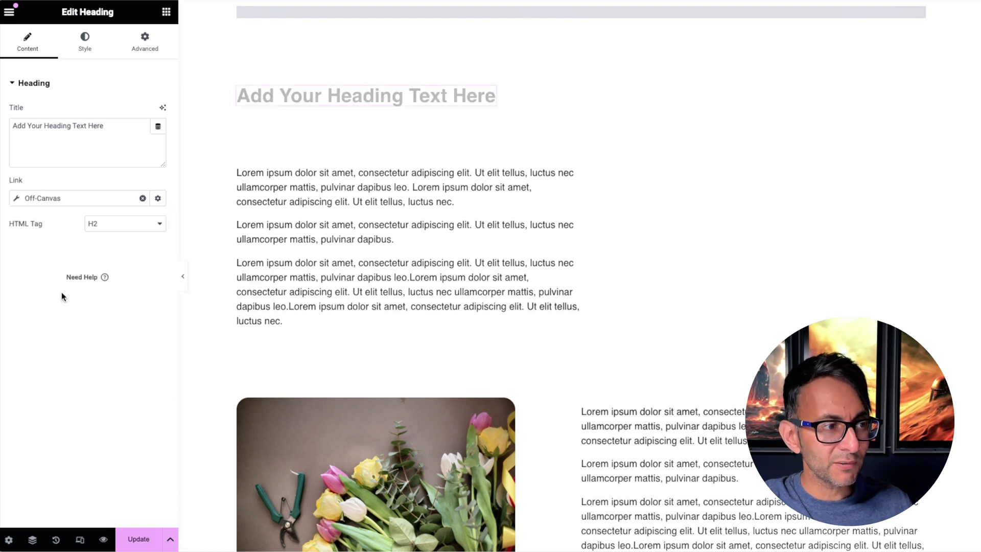
- Set the link action to Open Off-Canvas targeting Off-Canvas 1, then save the page
left_click(17, 202)
left_click(145, 253)
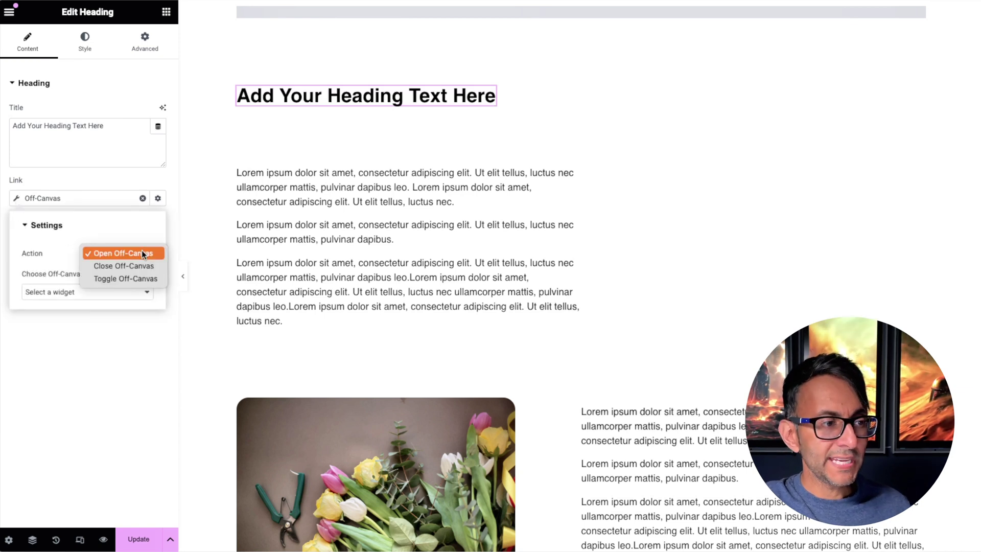
left_click(142, 253)
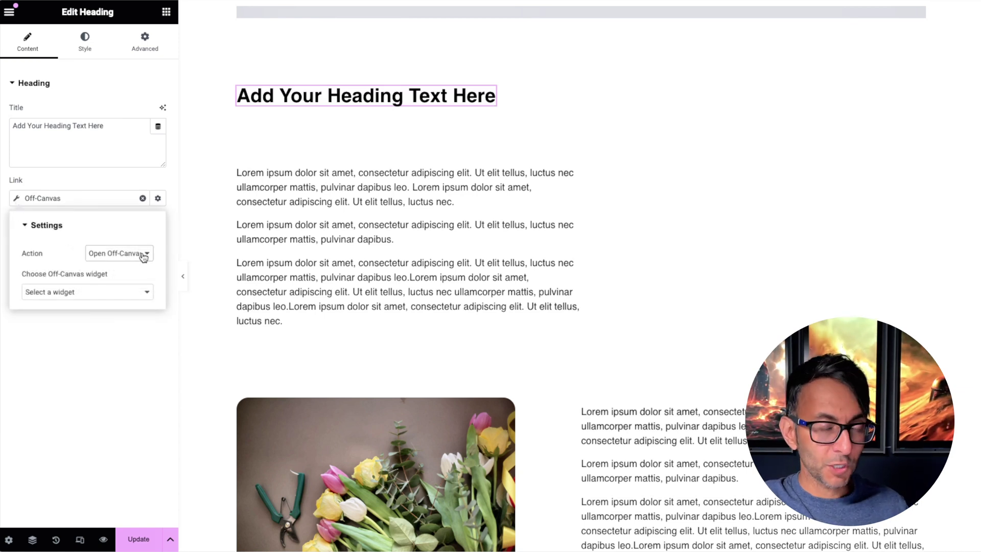
left_click(129, 292)
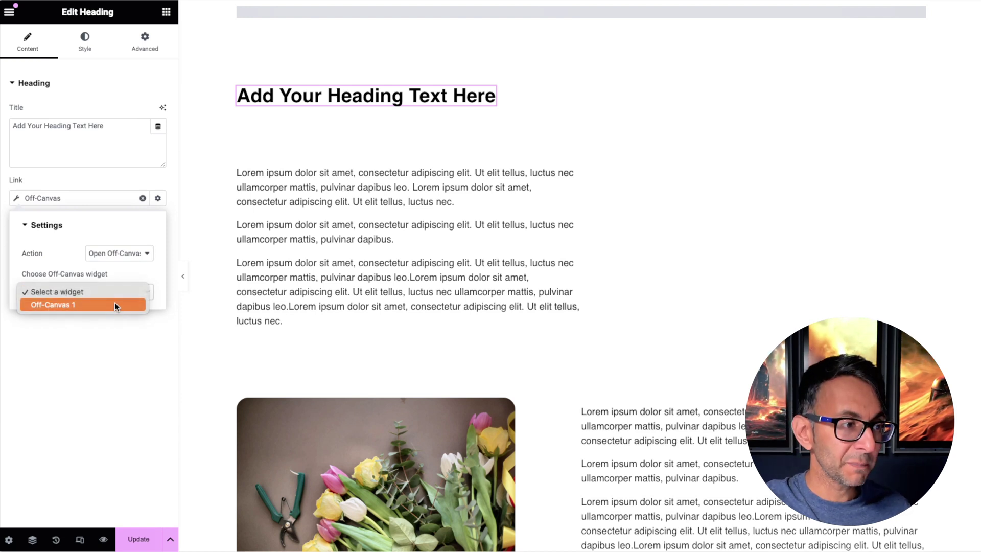
left_click(115, 304)
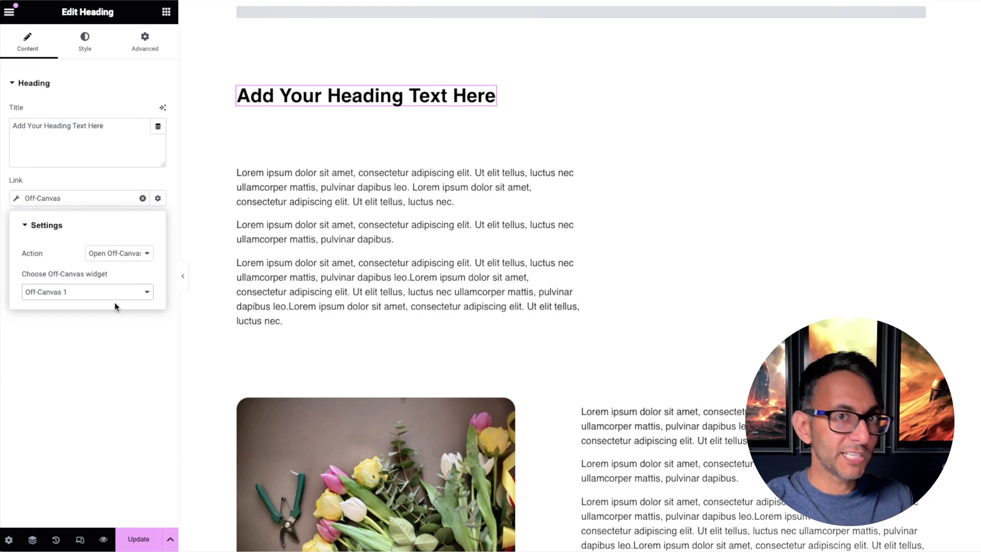
left_click(139, 539)
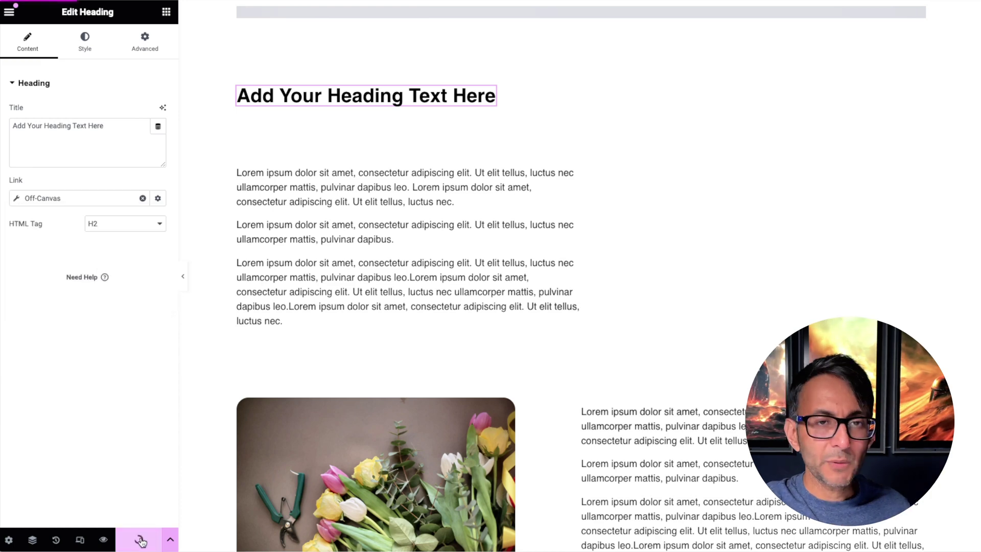
- Preview the page, open the off-canvas panel via the heading, close it, and reopen it
left_click(103, 539)
left_click(375, 43)
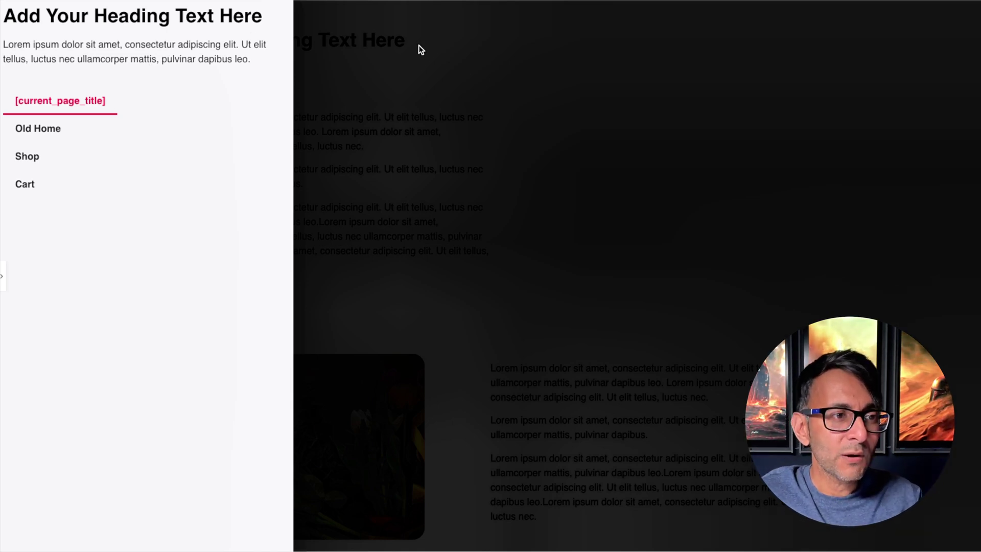
left_click(467, 60)
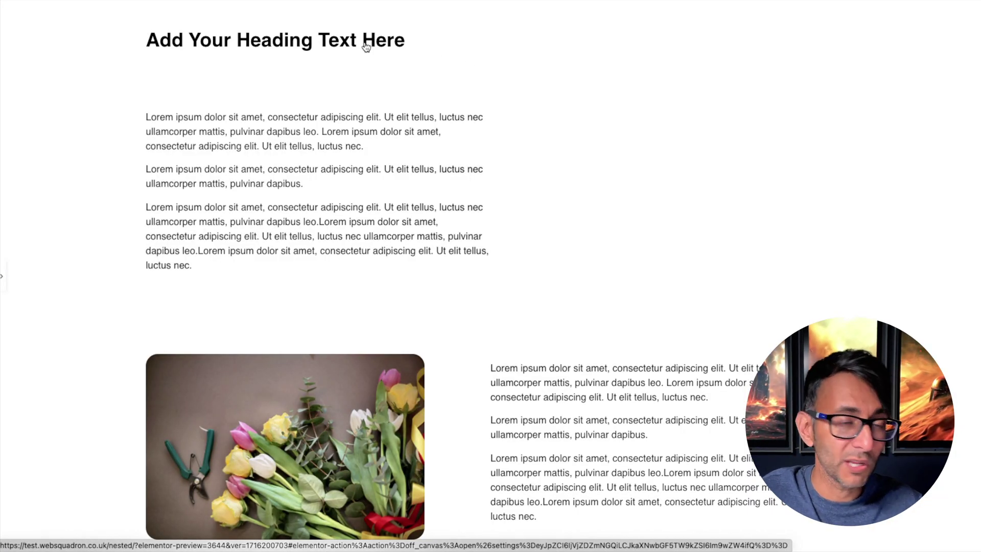
left_click(365, 47)
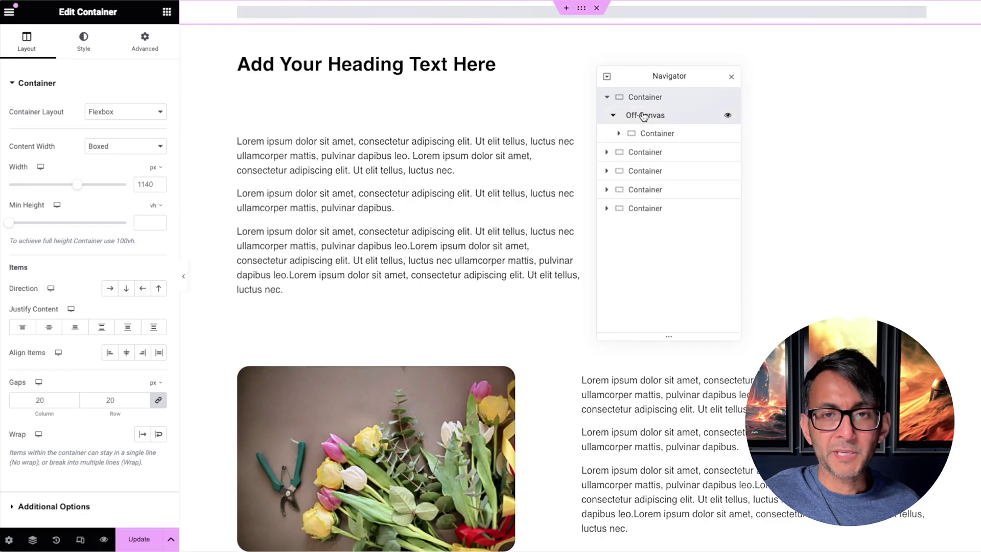
- Re-enable off-canvas editing mode, drop an Icon widget above the heading, and pick the Times icon
left_click(645, 115)
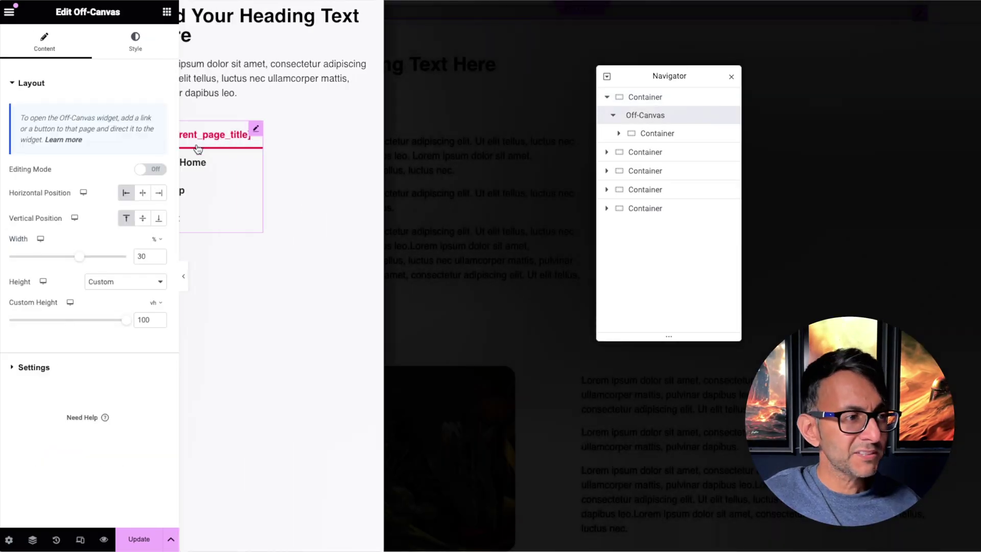
left_click(153, 169)
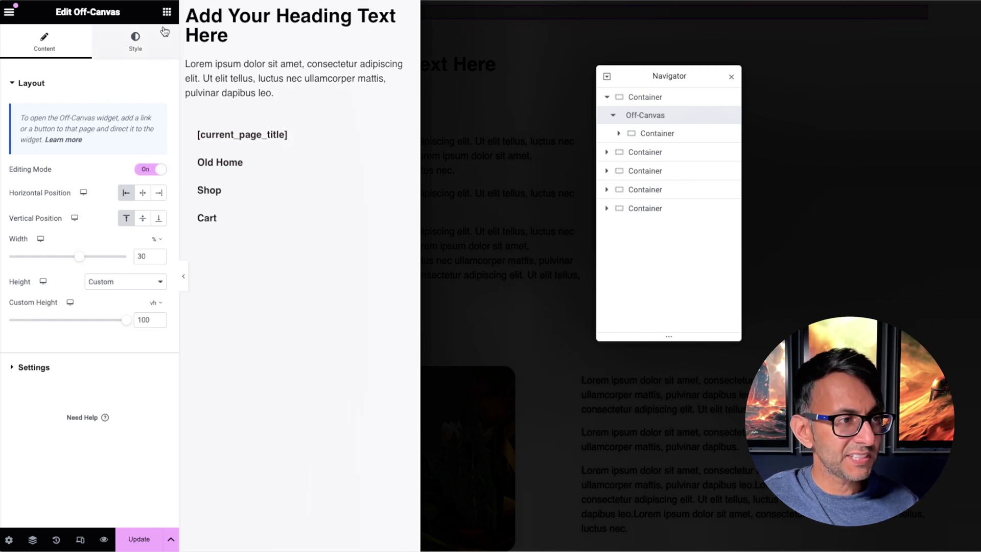
left_click(167, 12)
left_click_drag(43, 183, 278, 116)
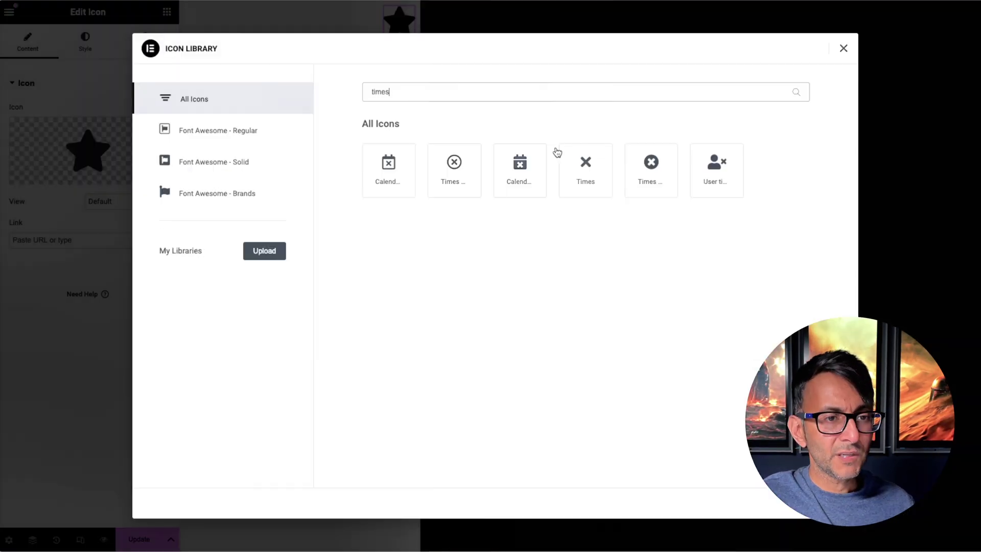
left_click(562, 169)
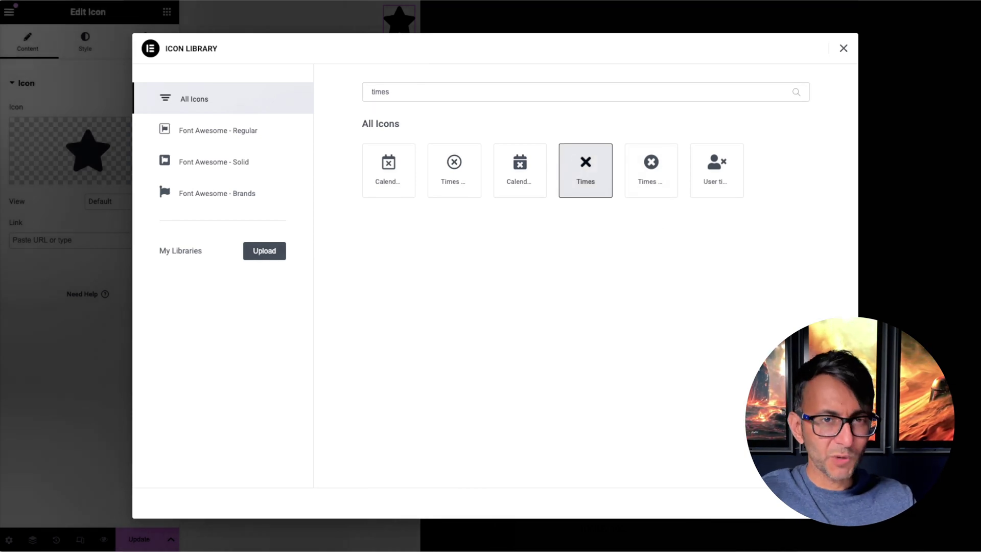
- Insert the Times X icon and set its Style size to 20 px
left_click(812, 503)
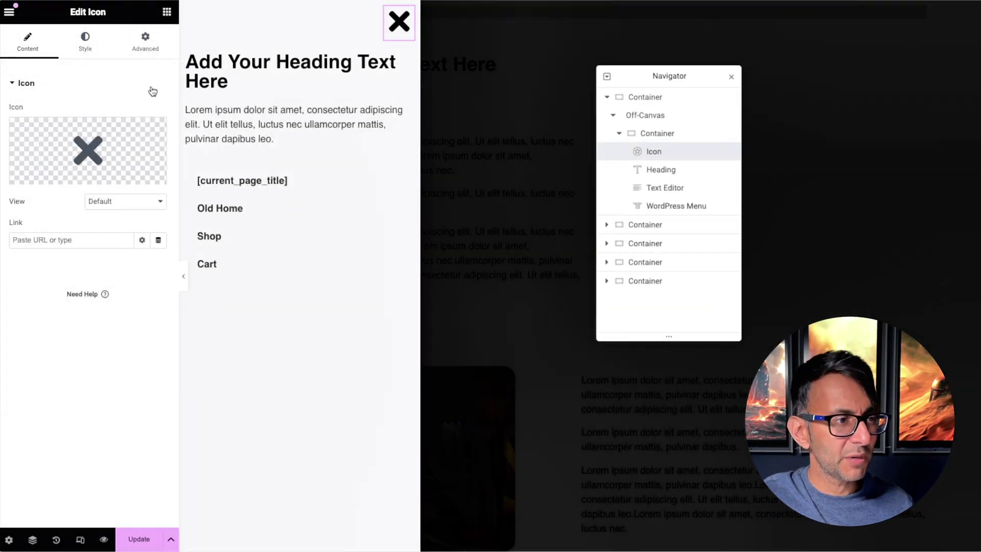
left_click(85, 41)
left_click_drag(23, 210, 14, 210)
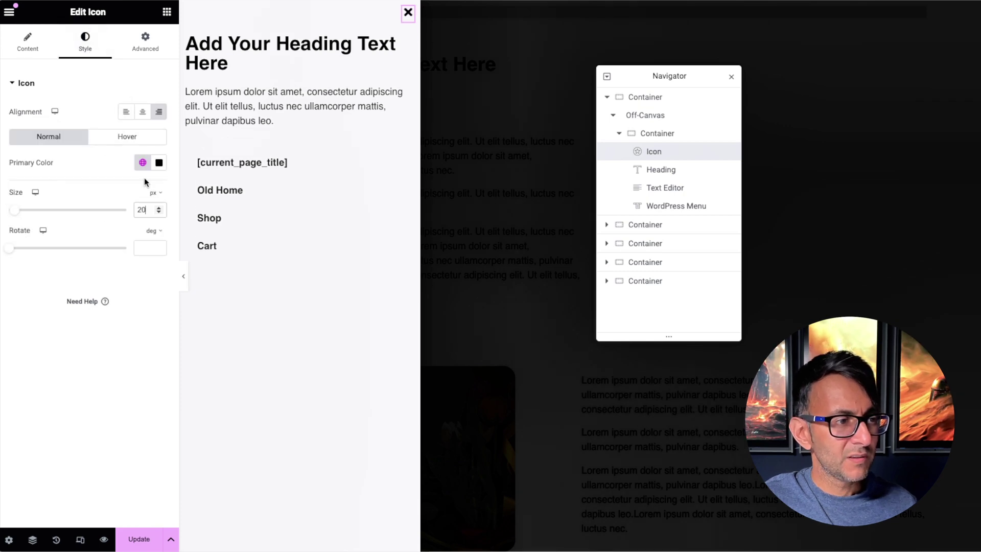
- Link the icon to the Off-Canvas tag with Close Off-Canvas targeting Off-Canvas 1, then save
left_click(28, 43)
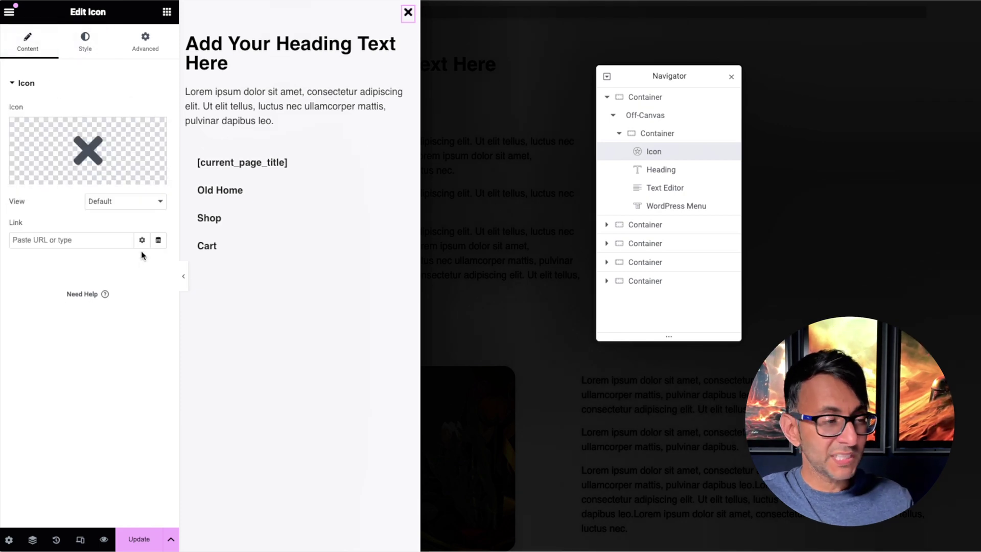
left_click(159, 244)
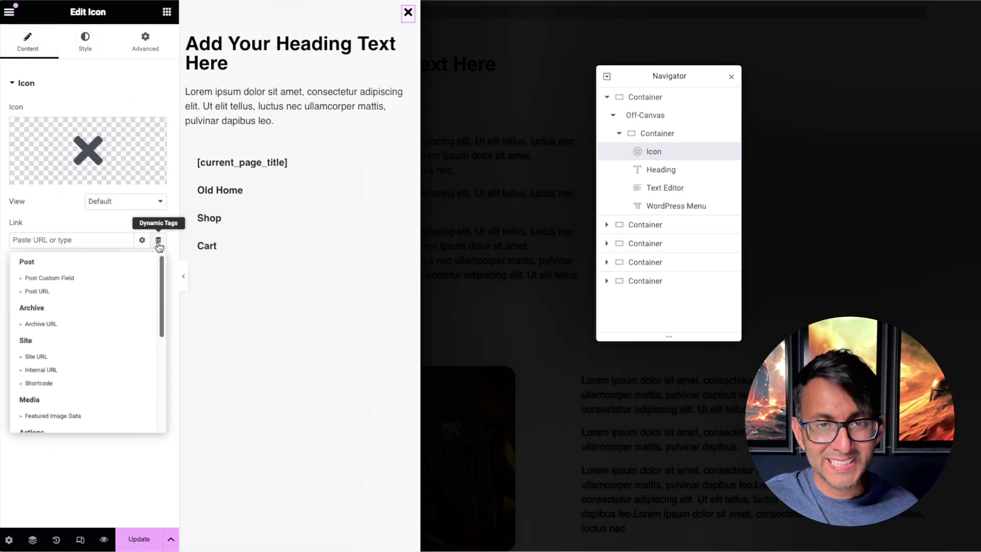
scroll(66, 375, "down", 3)
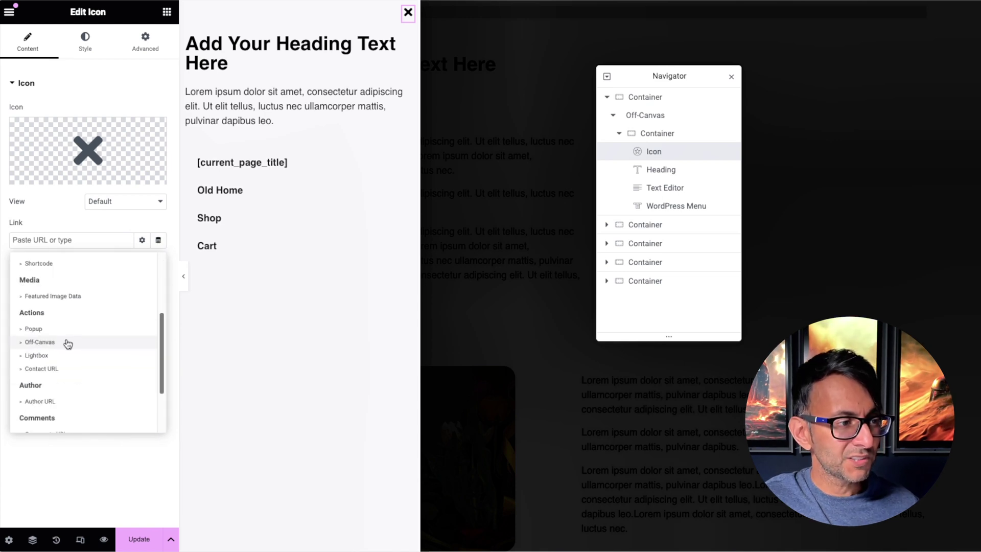
left_click(67, 342)
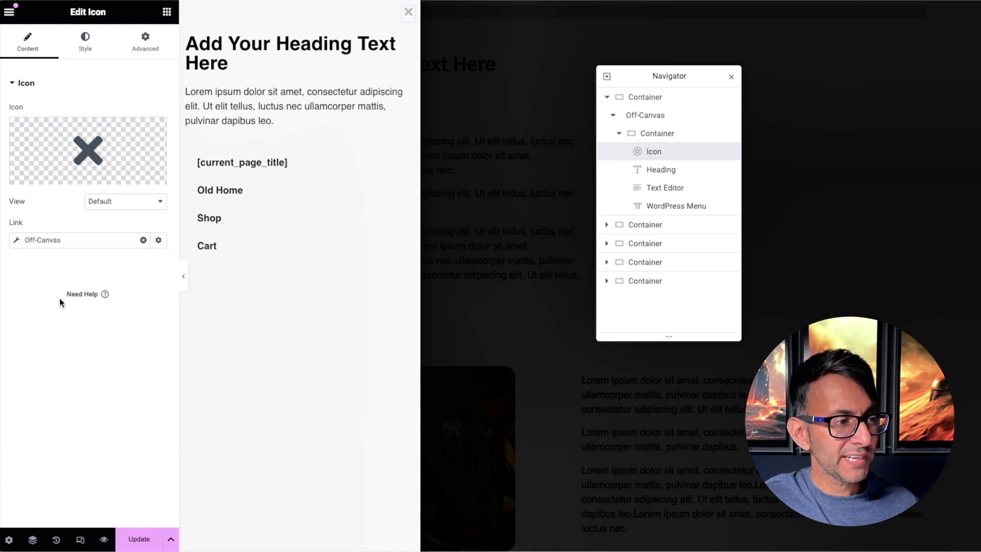
left_click(16, 240)
left_click(120, 296)
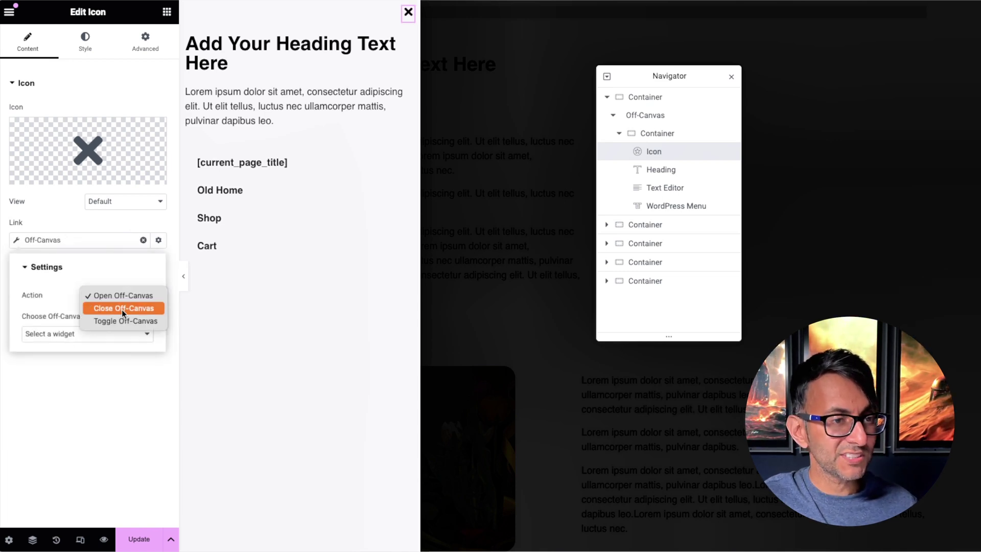
left_click(121, 309)
left_click(112, 335)
left_click(90, 348)
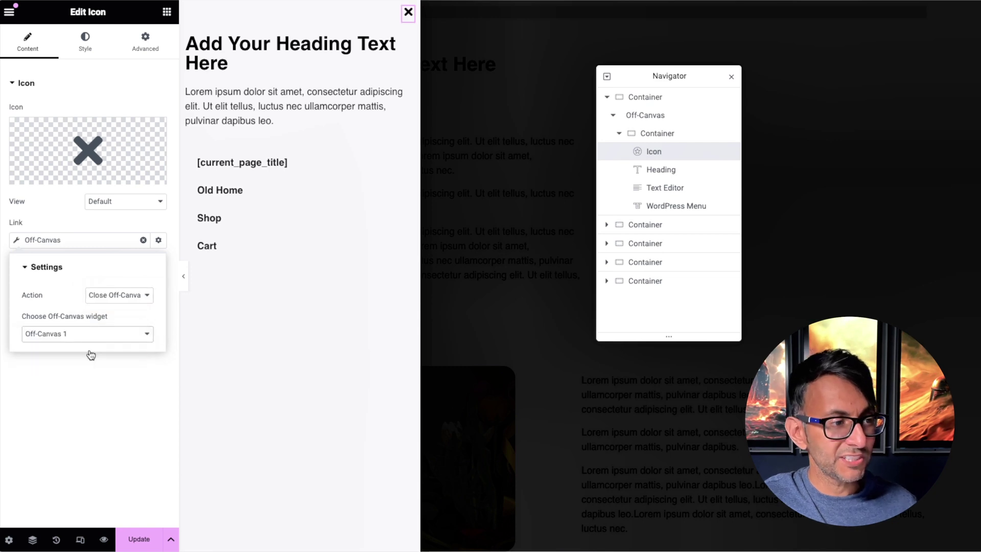
left_click(143, 544)
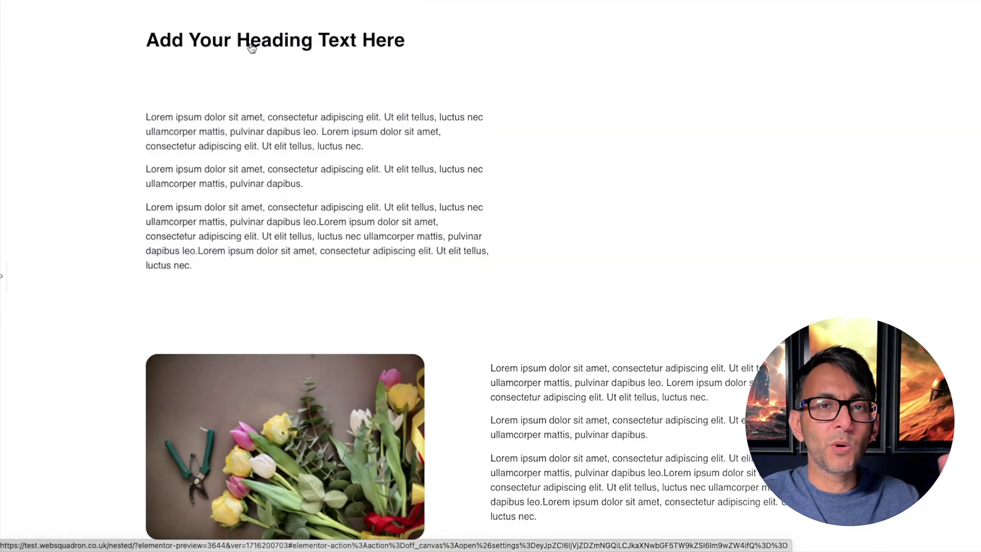
left_click(251, 48)
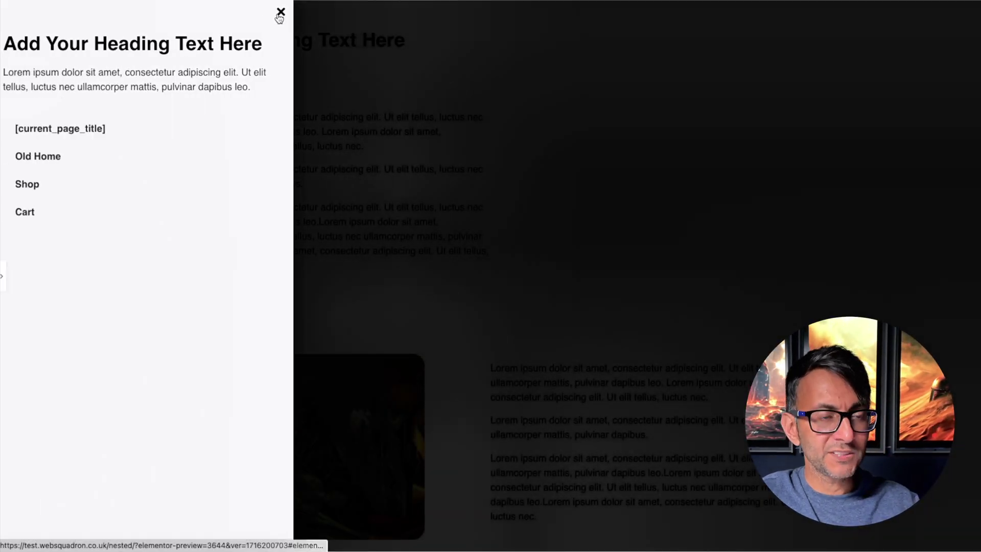
left_click(278, 12)
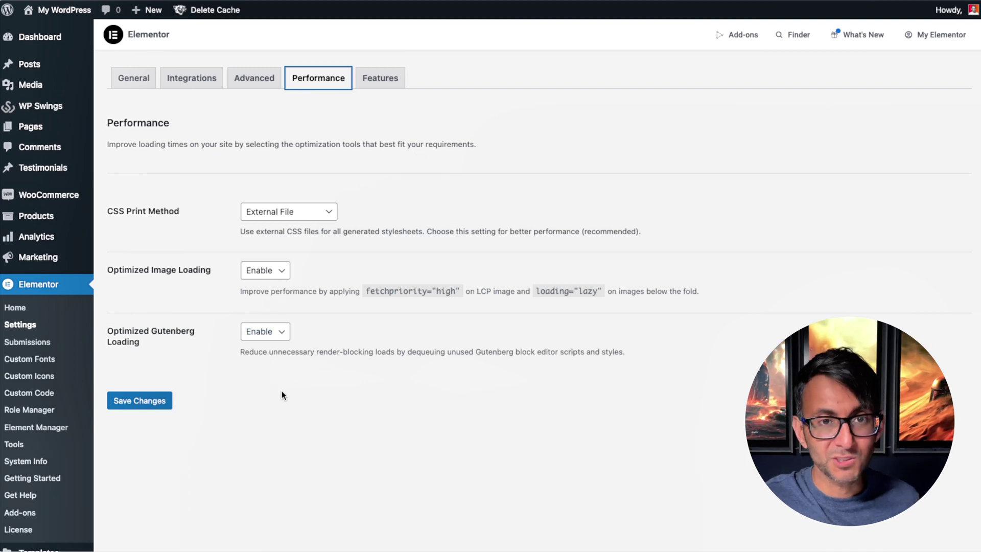
- Look through the Features and Advanced tabs, then confirm Performance keeps Optimized Gutenberg Loading on Enable
left_click(376, 78)
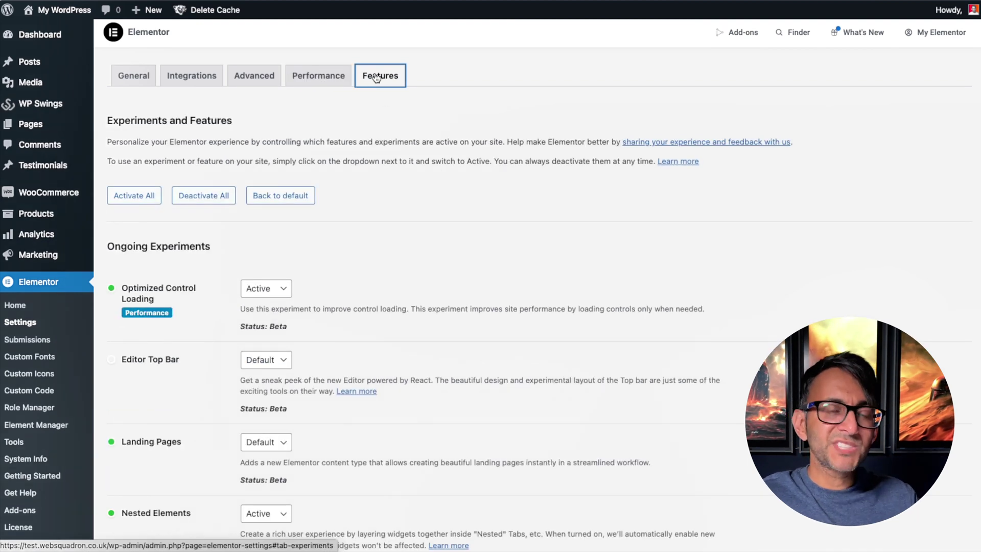
left_click(262, 78)
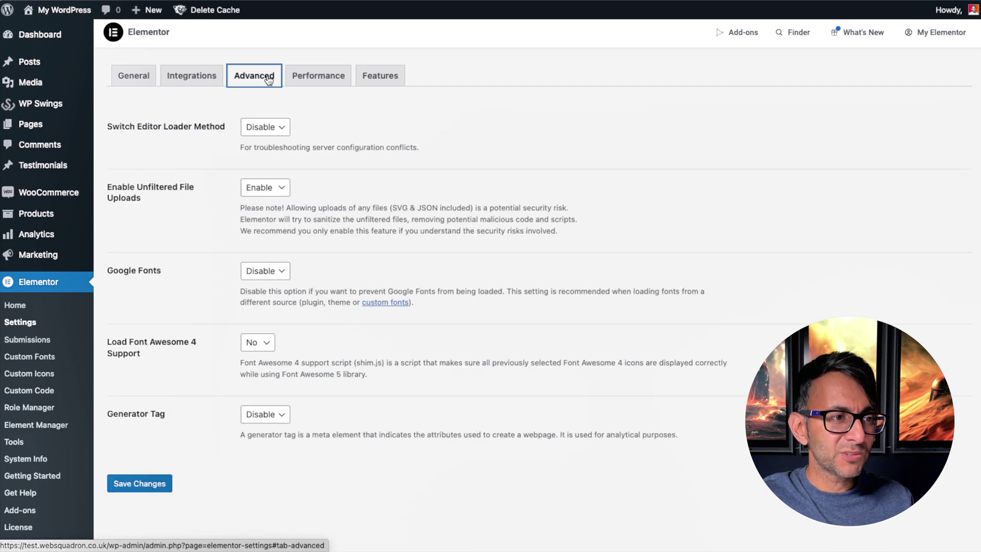
left_click(314, 78)
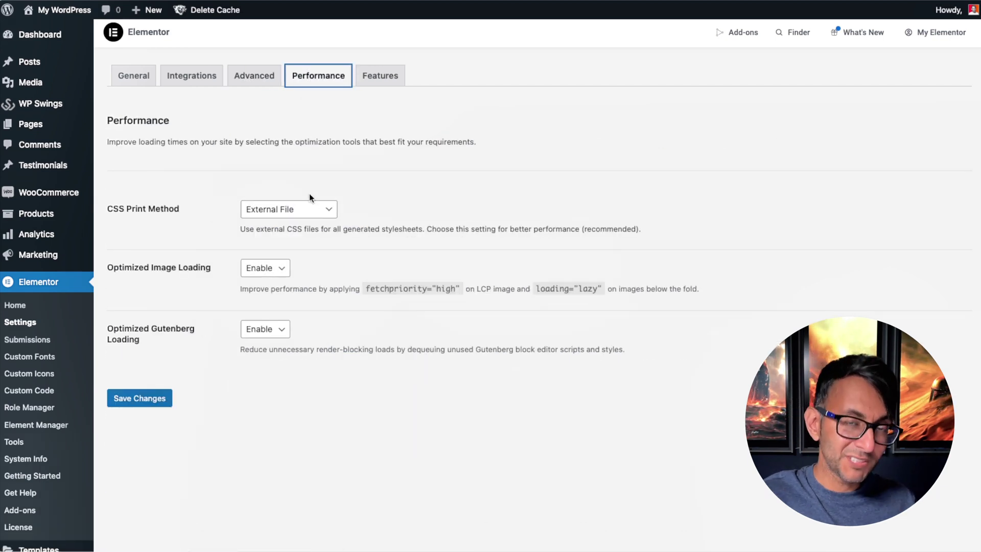
left_click(265, 328)
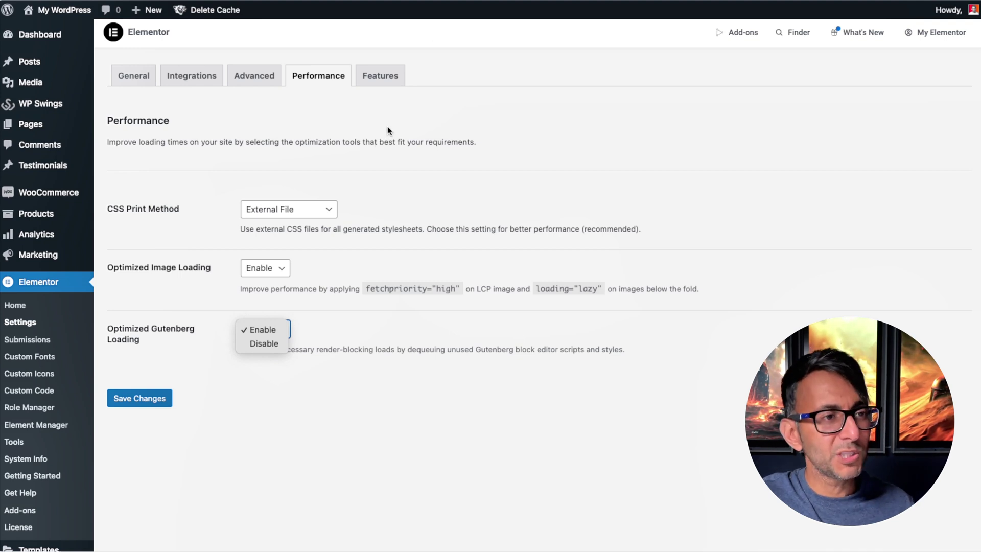
key("Escape")
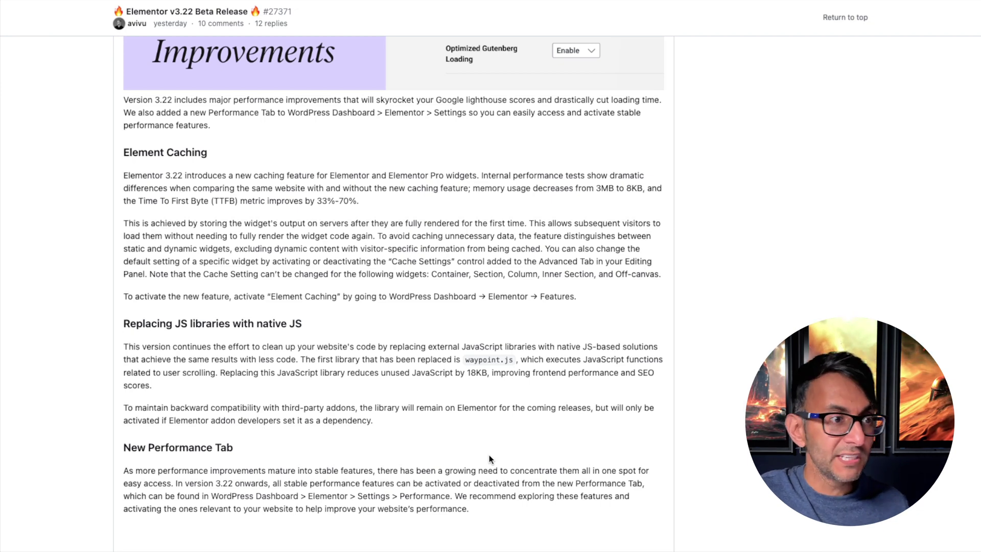
- Scroll up to the v3.22 Beta Release title and its New Off-Canvas Widget banner
scroll(489, 455, "up", 20)
scroll(618, 408, "up", 8)
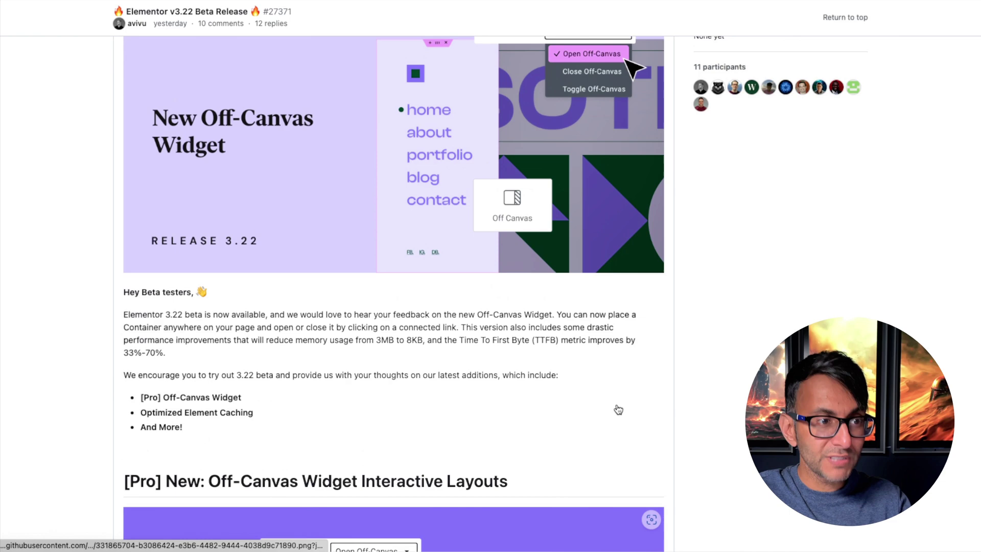